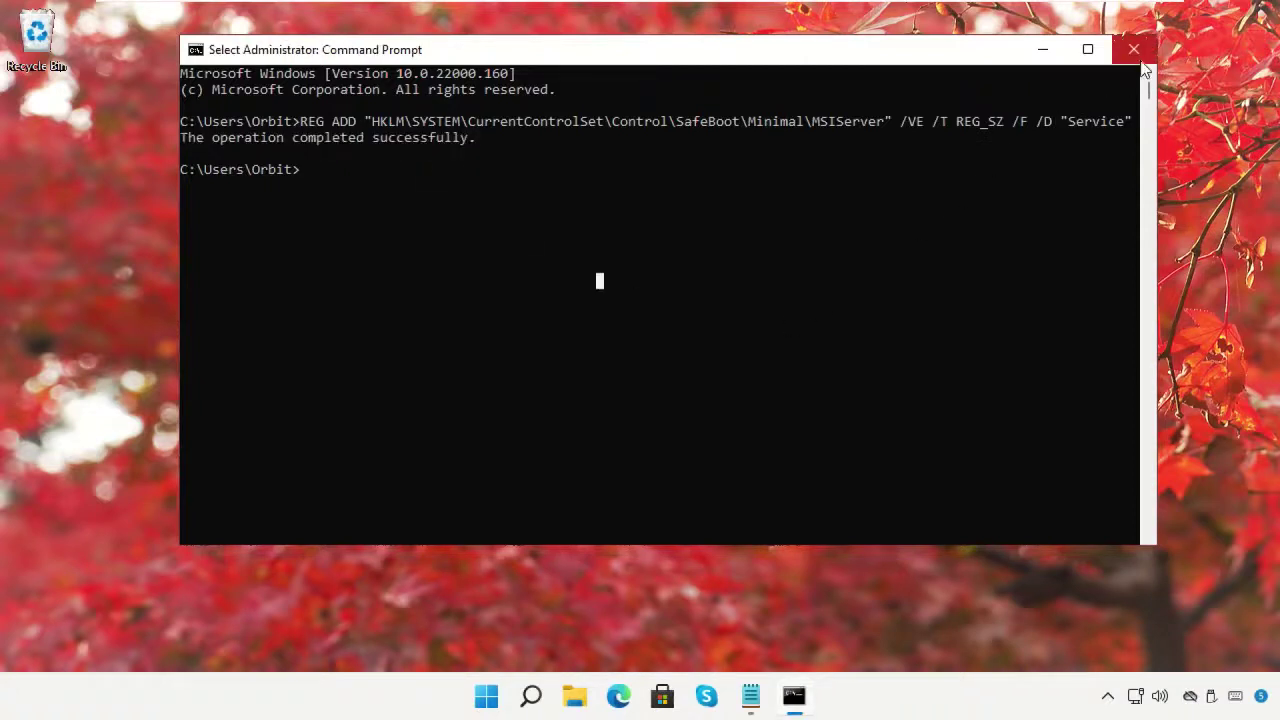
Close the Command Prompt and open System Configuration by running msconfig
{"action": "left_click", "coordinate": [1133, 49]}
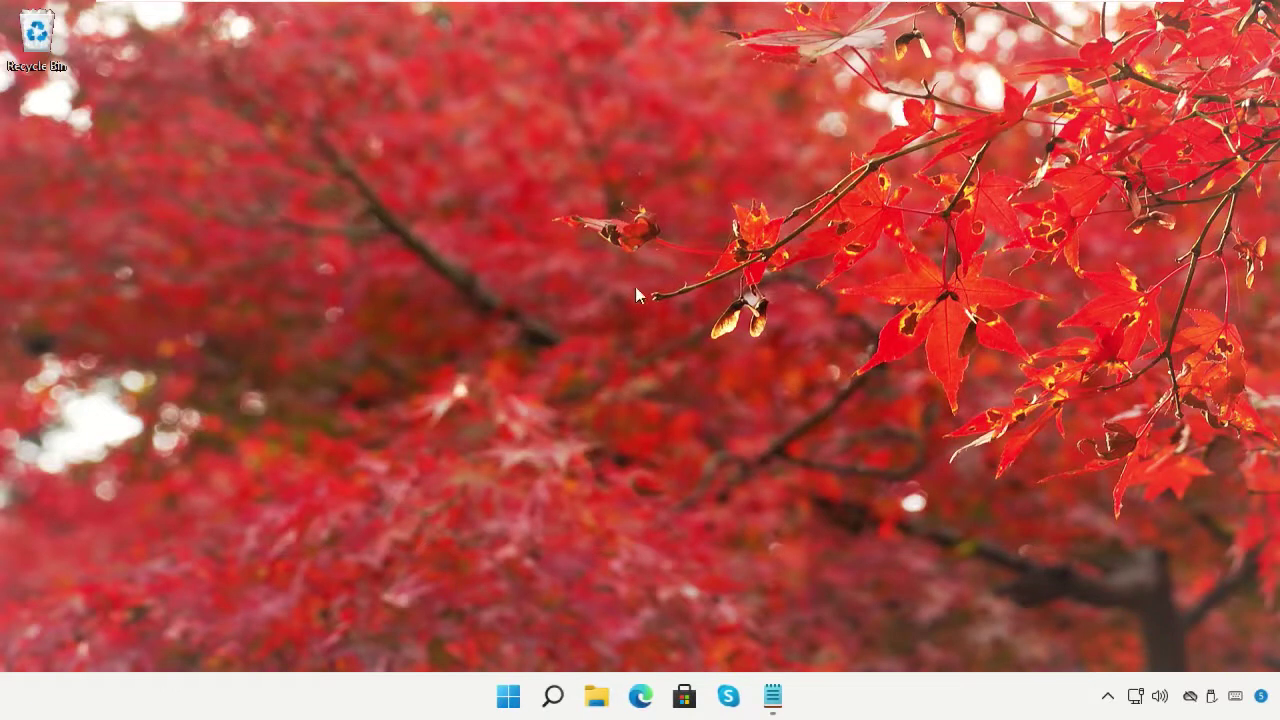
{"action": "right_click", "coordinate": [507, 690]}
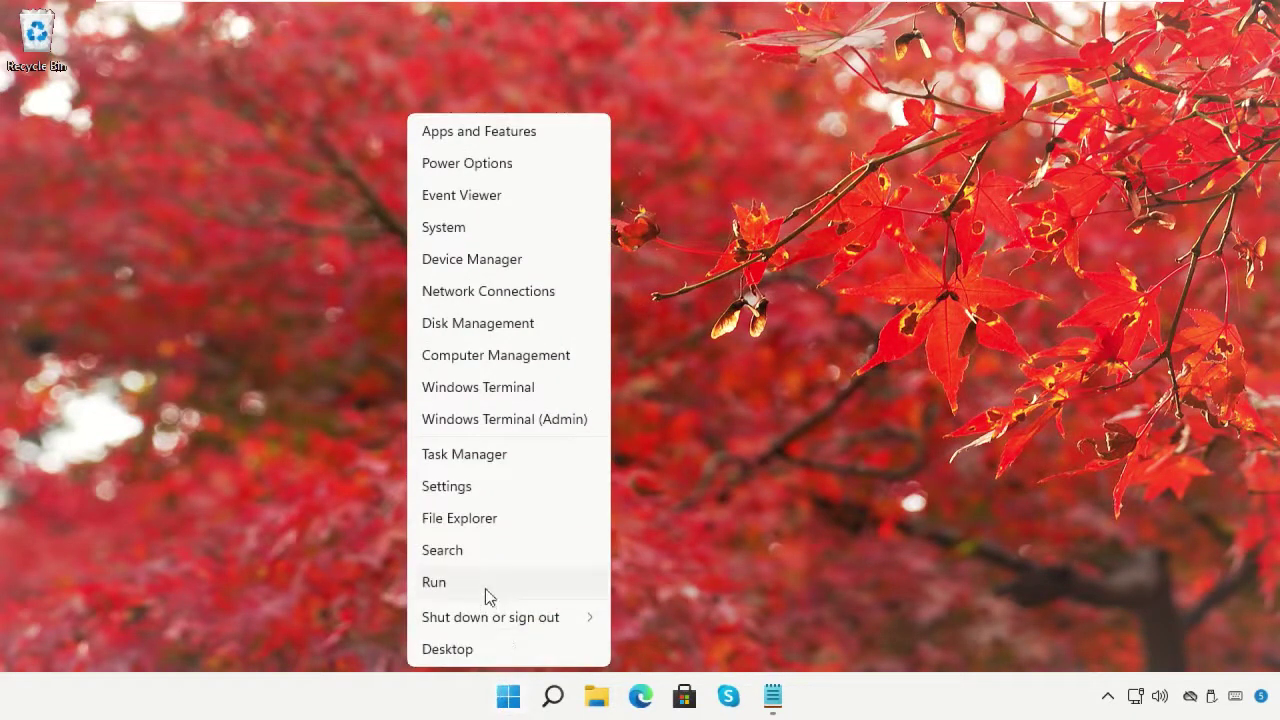
{"action": "left_click", "coordinate": [485, 589]}
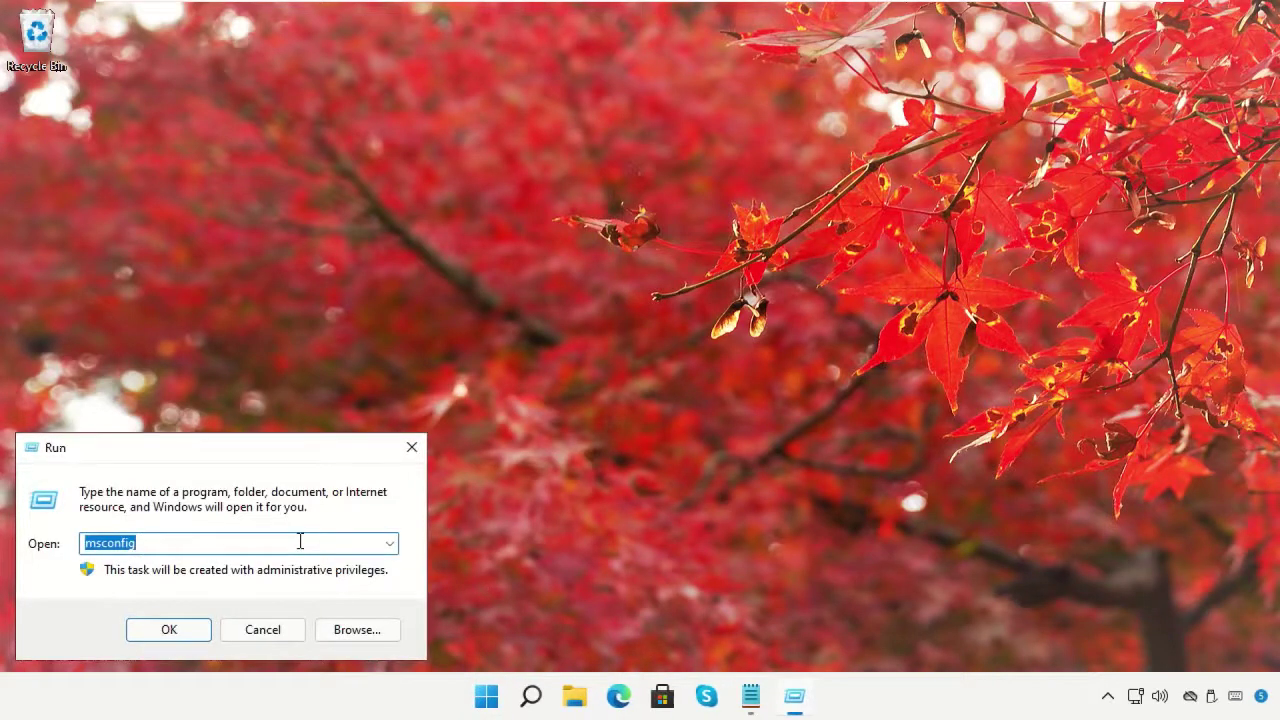
{"action": "type", "text": "msconfig"}
{"action": "left_click", "coordinate": [168, 632]}
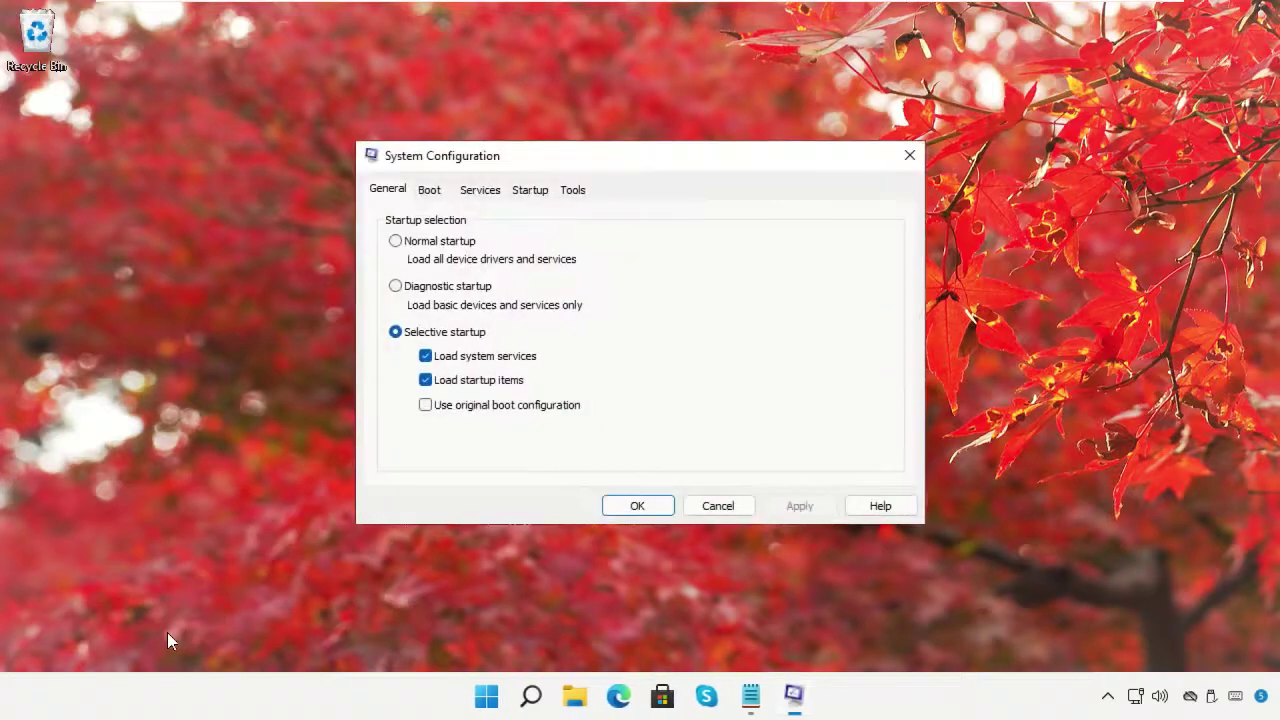
Enable Safe boot with the Minimal option, apply the change and restart the computer
{"action": "left_click", "coordinate": [426, 192]}
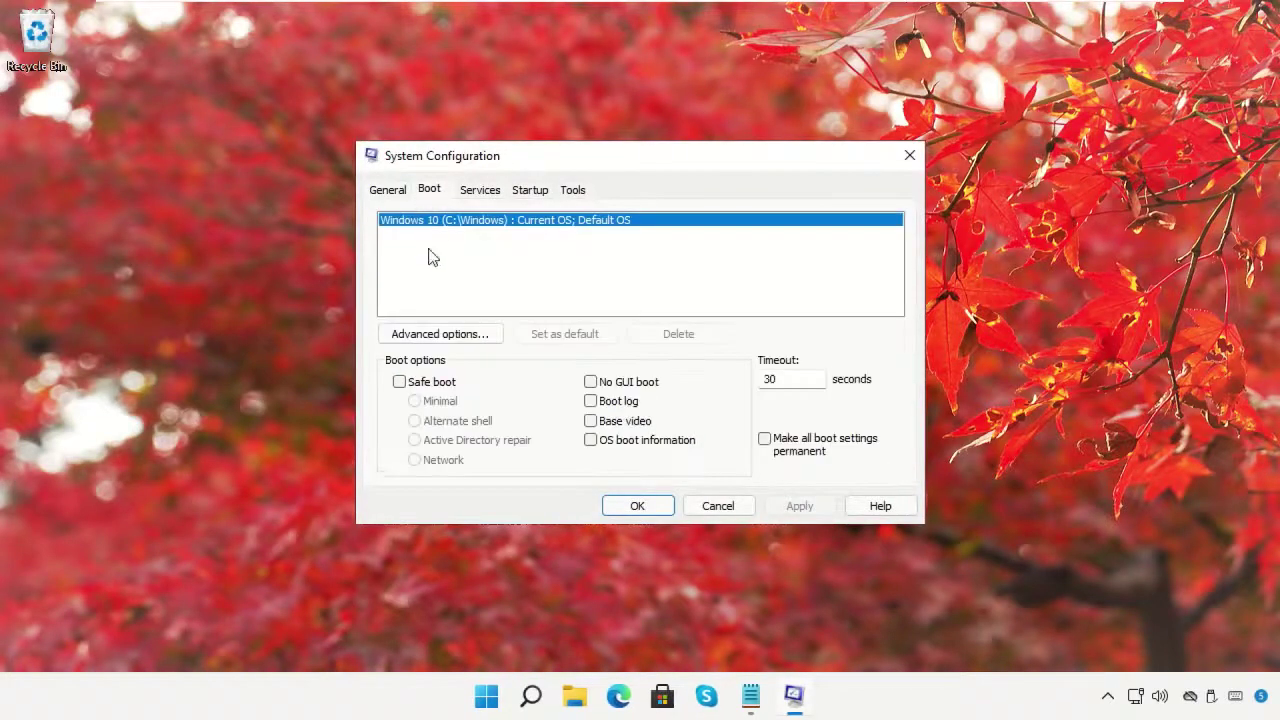
{"action": "left_click", "coordinate": [399, 381]}
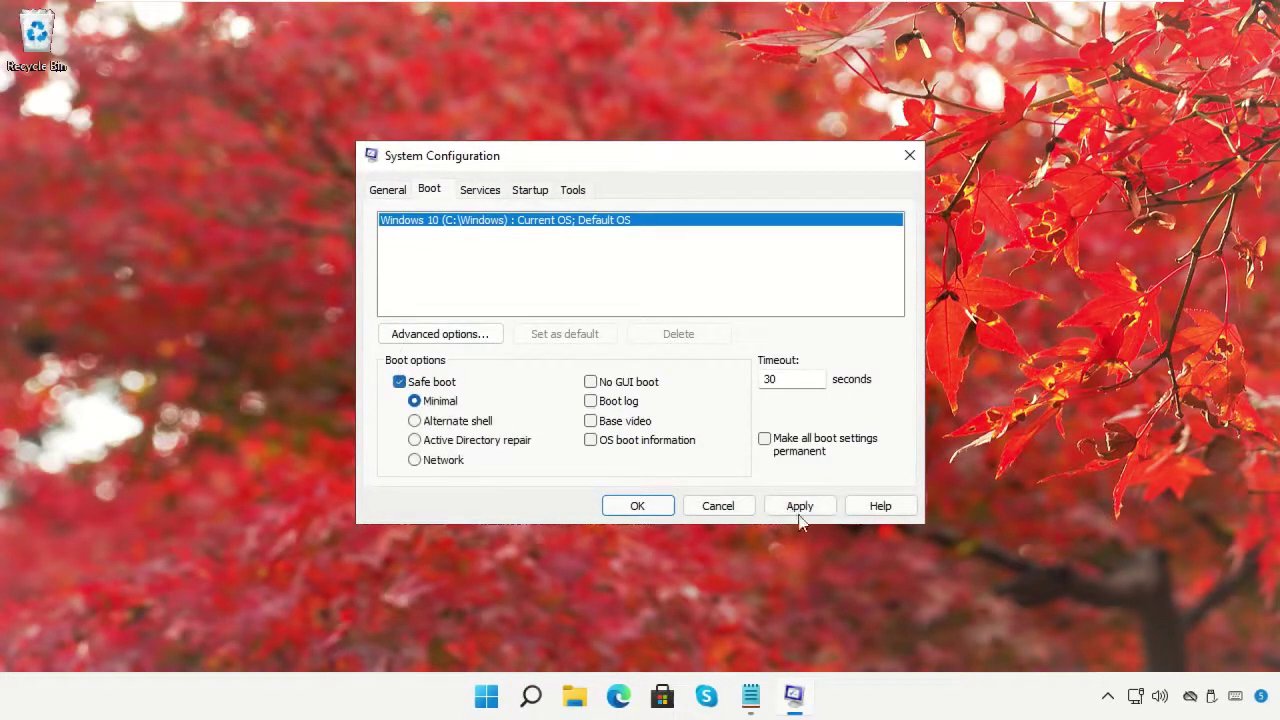
{"action": "left_click", "coordinate": [800, 507]}
{"action": "left_click", "coordinate": [658, 511]}
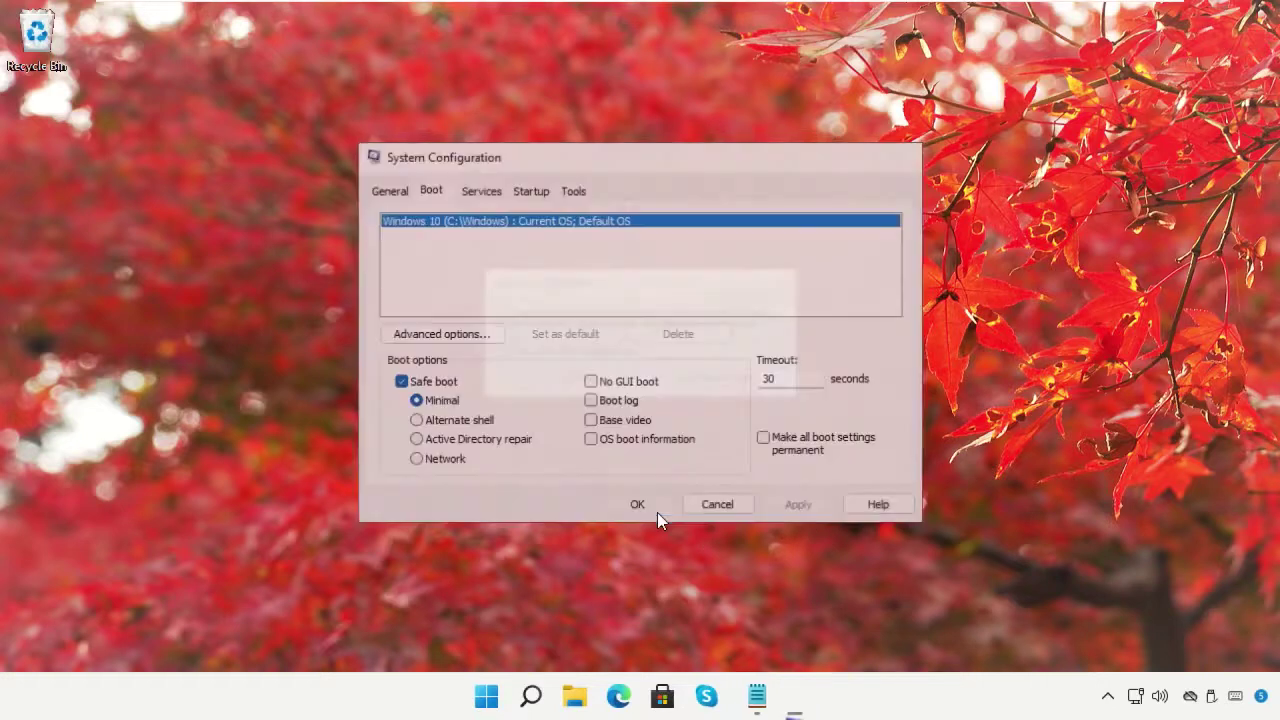
{"action": "left_click", "coordinate": [587, 393]}
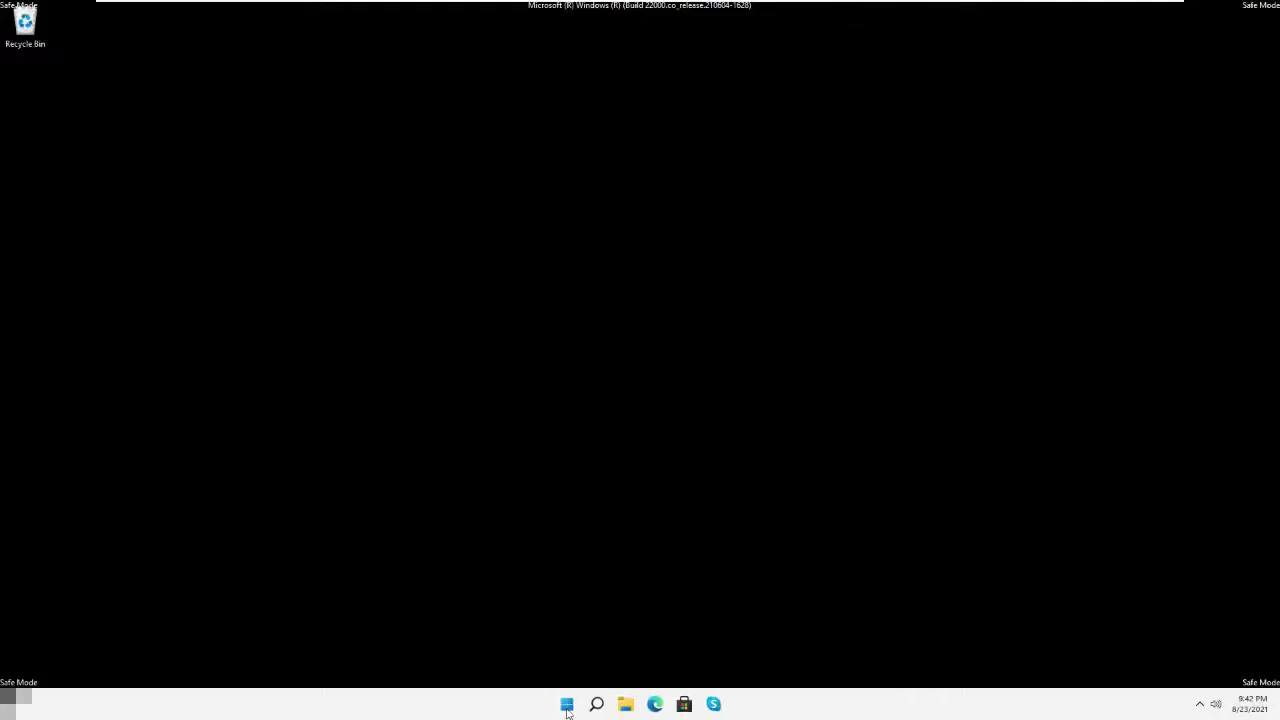
Open Device Manager, collapse the Monitors category and expand Network adapters
{"action": "right_click", "coordinate": [566, 706]}
{"action": "left_click", "coordinate": [565, 414]}
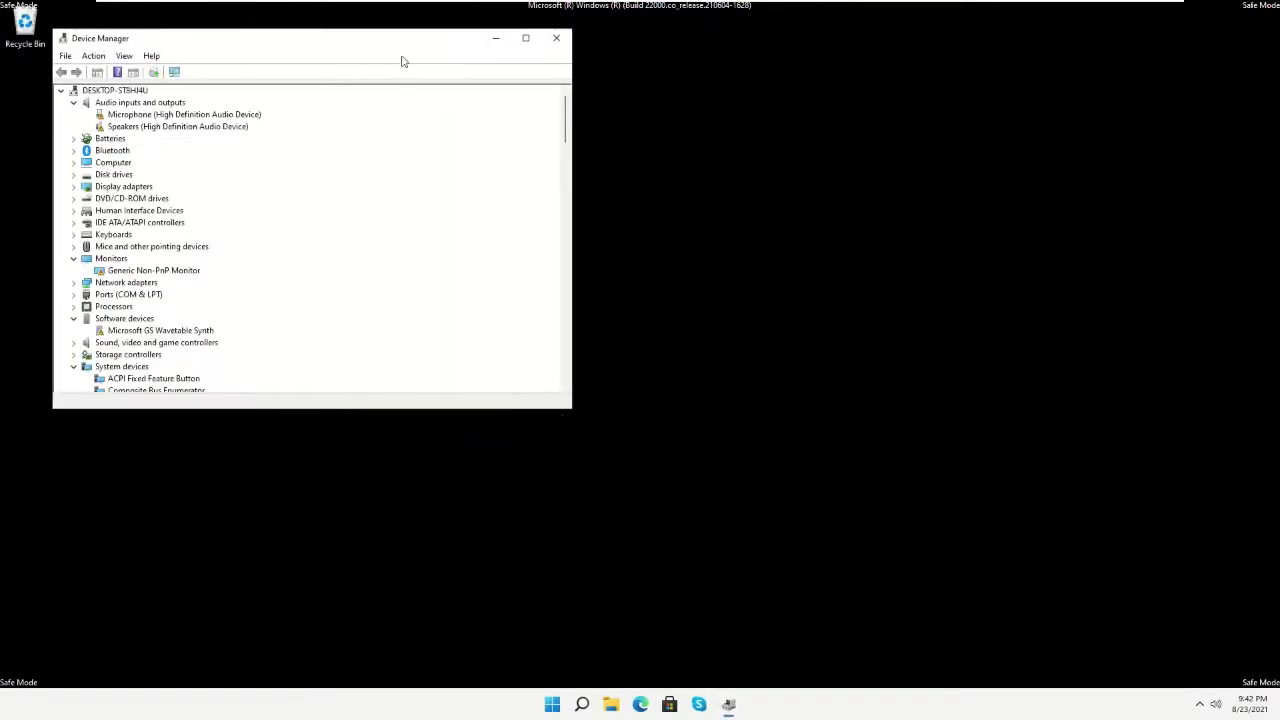
{"action": "left_click_drag", "start_coordinate": [403, 44], "coordinate": [473, 66]}
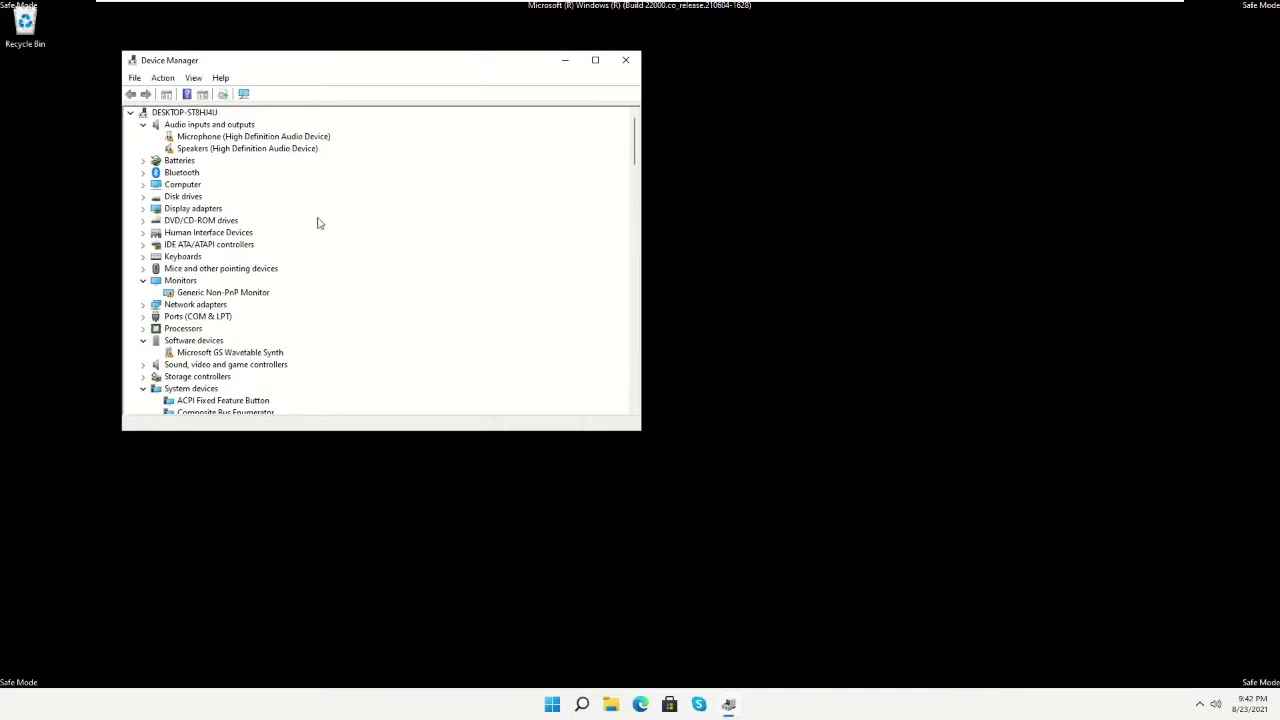
{"action": "left_click", "coordinate": [145, 282]}
{"action": "left_click", "coordinate": [145, 294]}
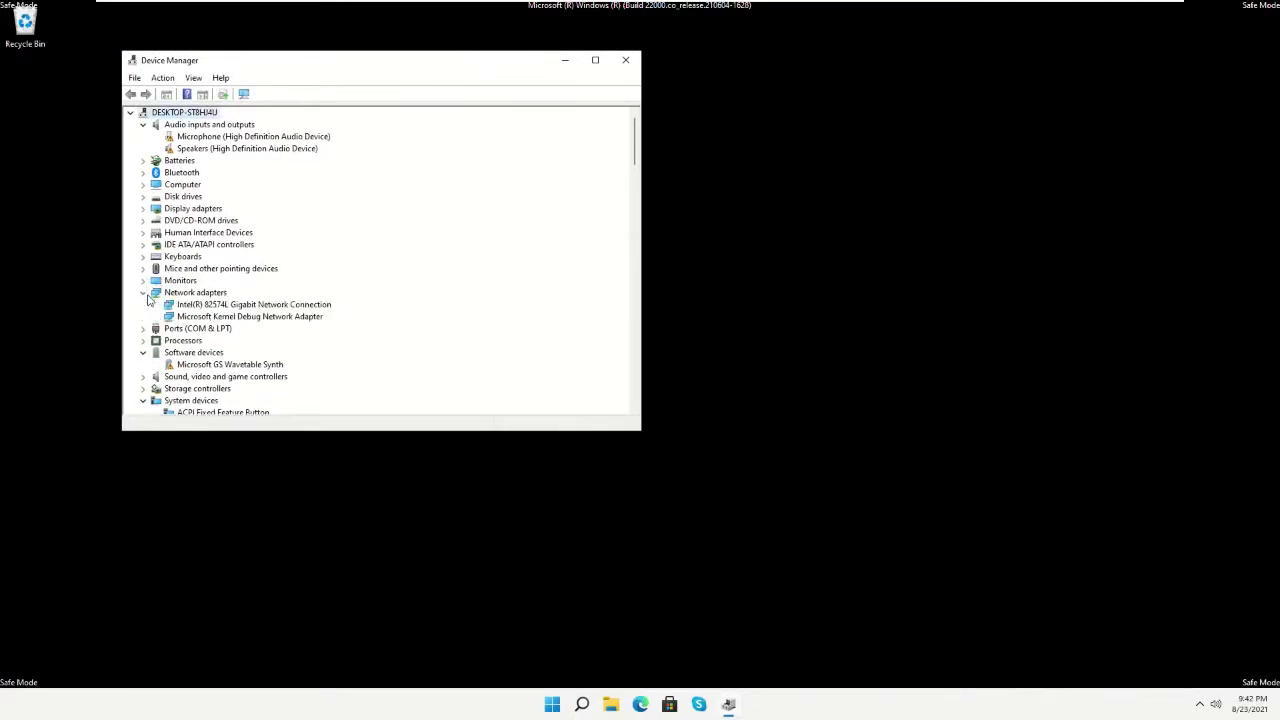
Uninstall the Intel(R) 82574L Gigabit Network Connection adapter and close Device Manager
{"action": "left_click", "coordinate": [226, 306]}
{"action": "right_click", "coordinate": [222, 304]}
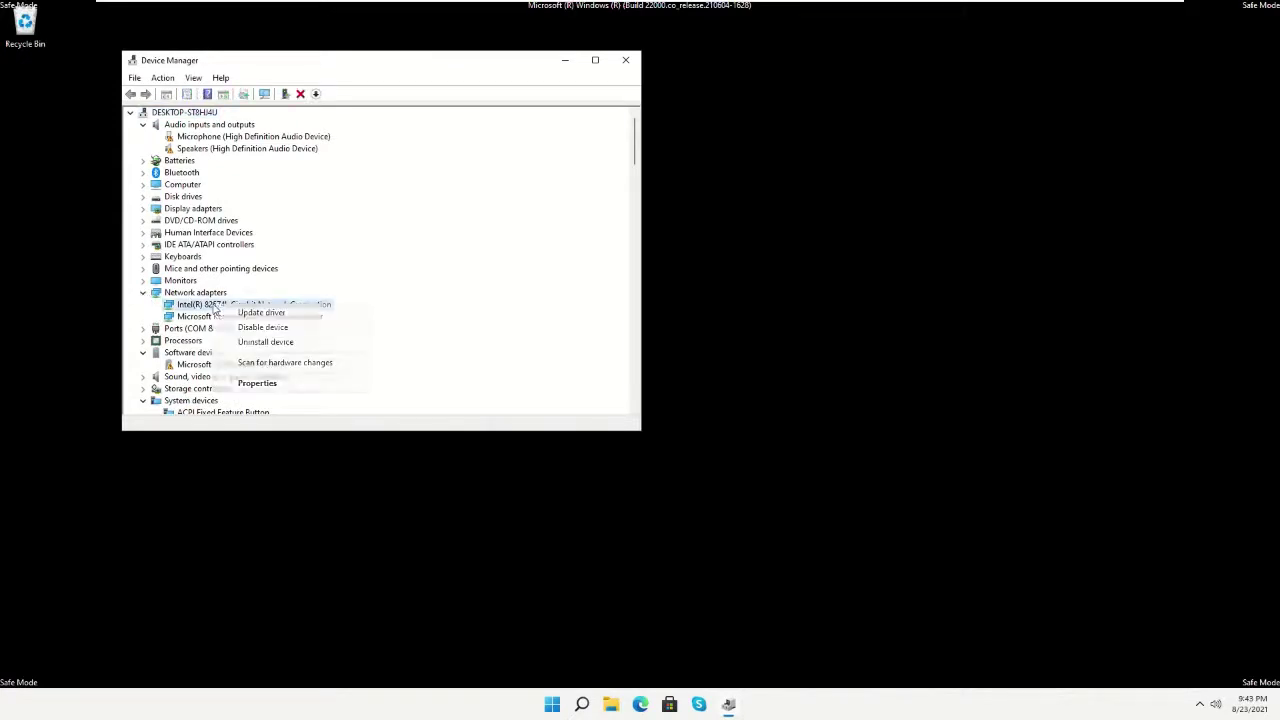
{"action": "left_click", "coordinate": [288, 343]}
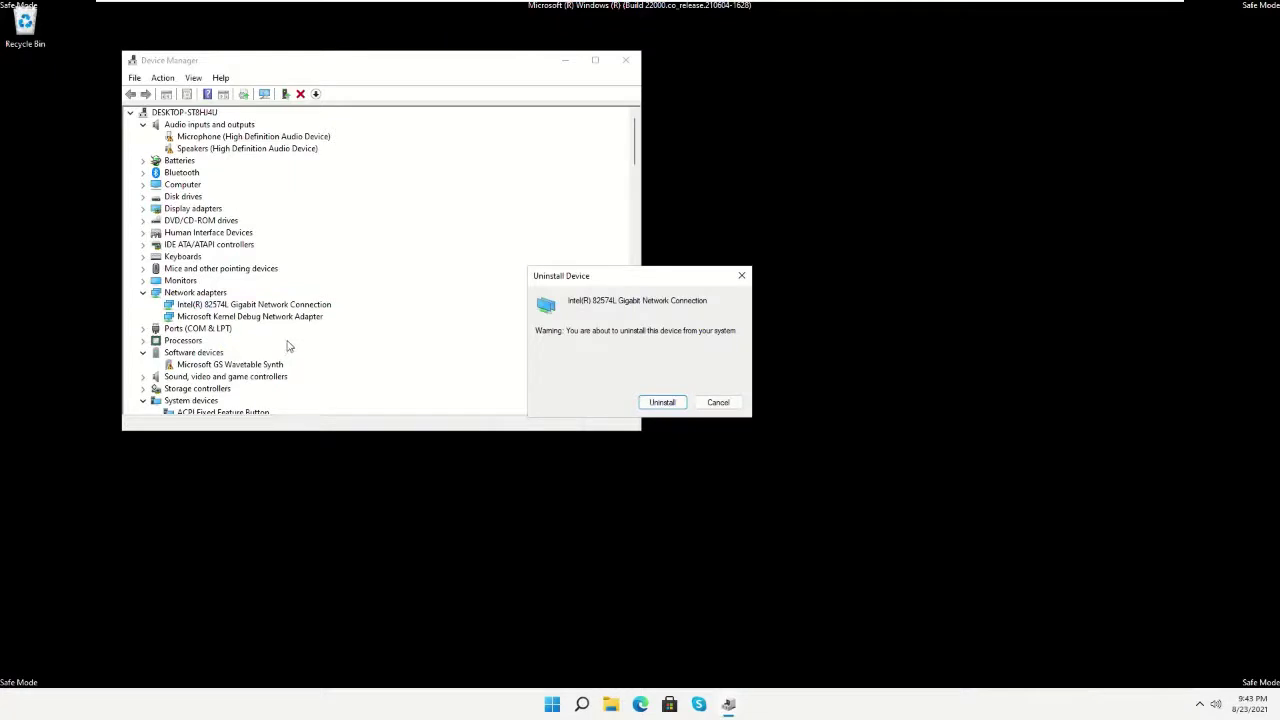
{"action": "left_click", "coordinate": [663, 400]}
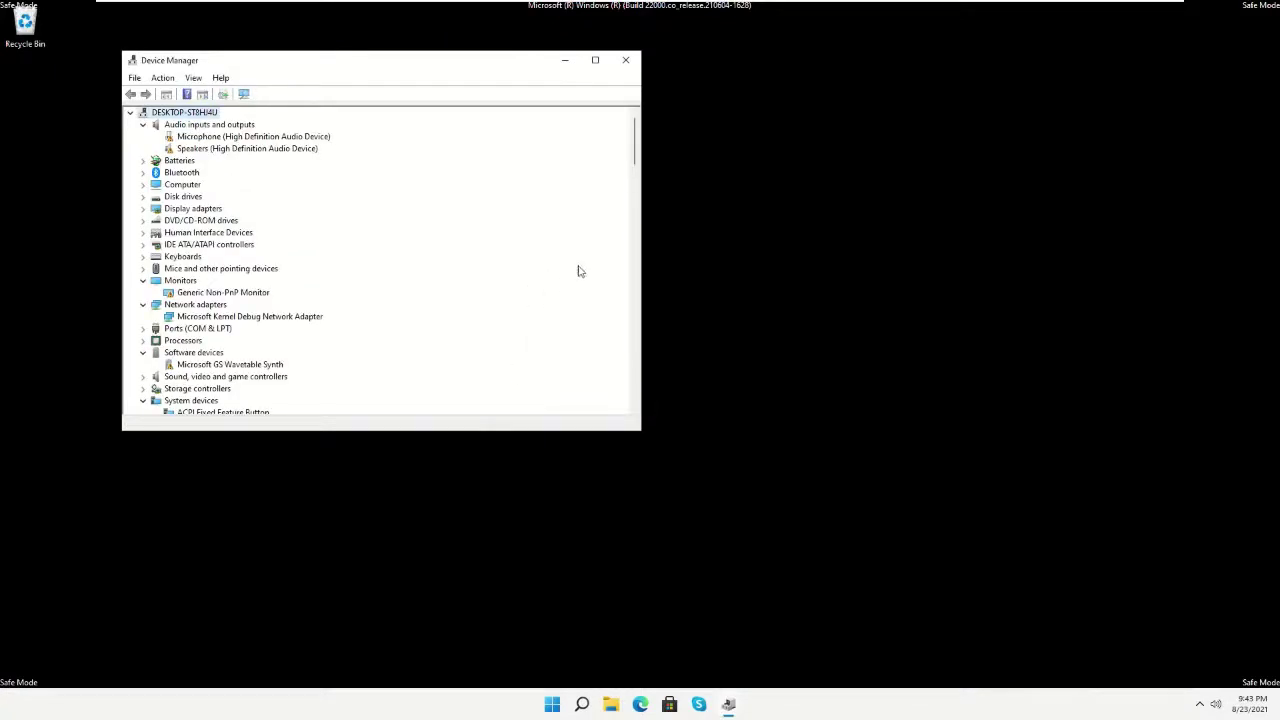
{"action": "left_click", "coordinate": [625, 62]}
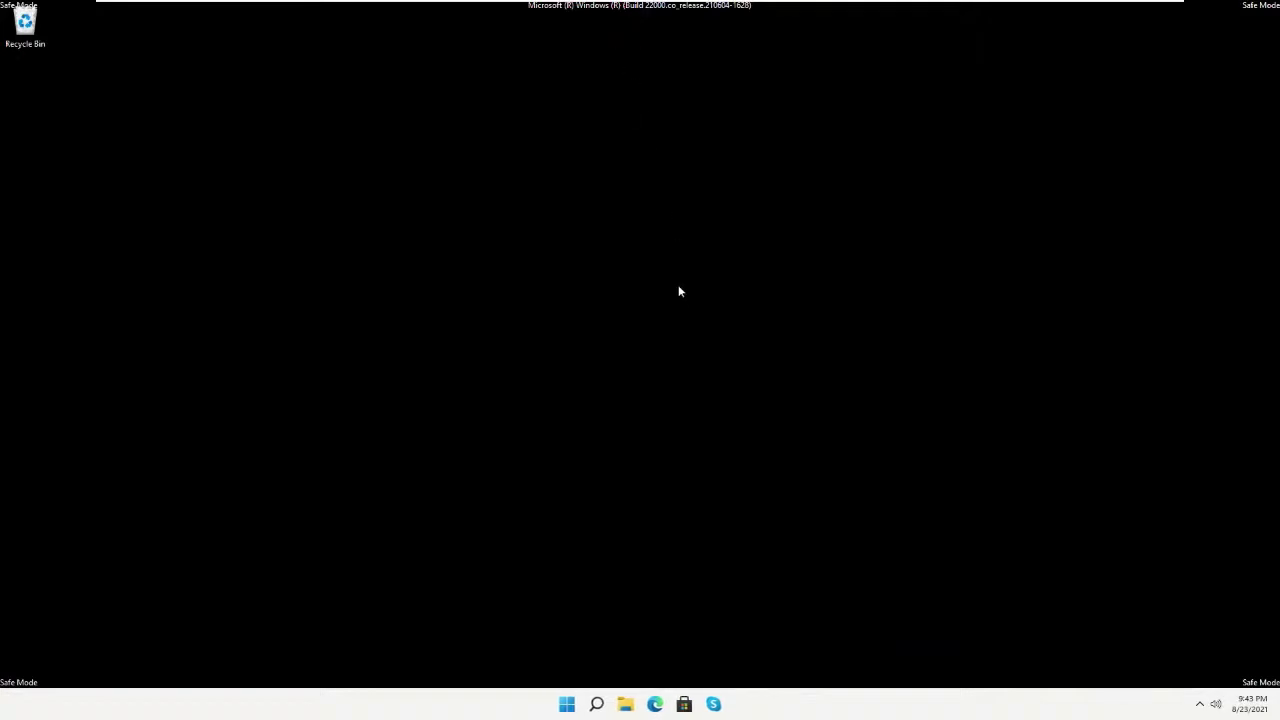
Run msconfig to open System Configuration again from safe mode
{"action": "right_click", "coordinate": [565, 703]}
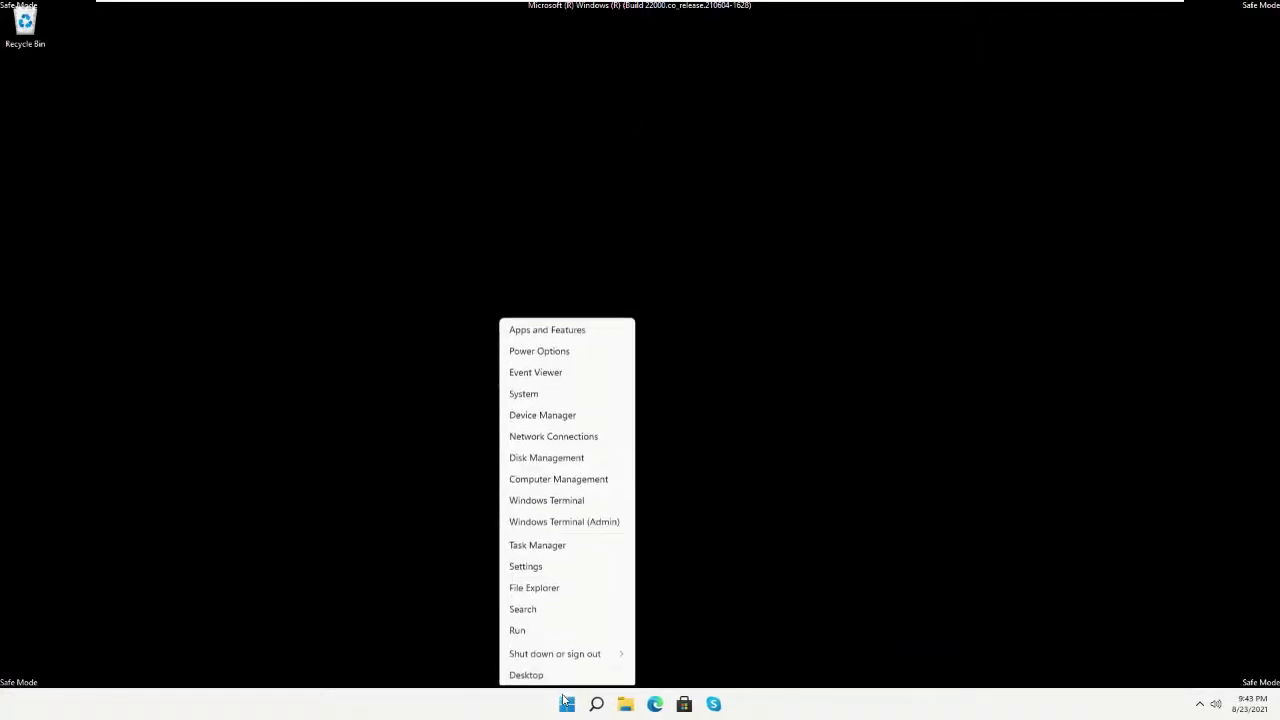
{"action": "left_click", "coordinate": [551, 628]}
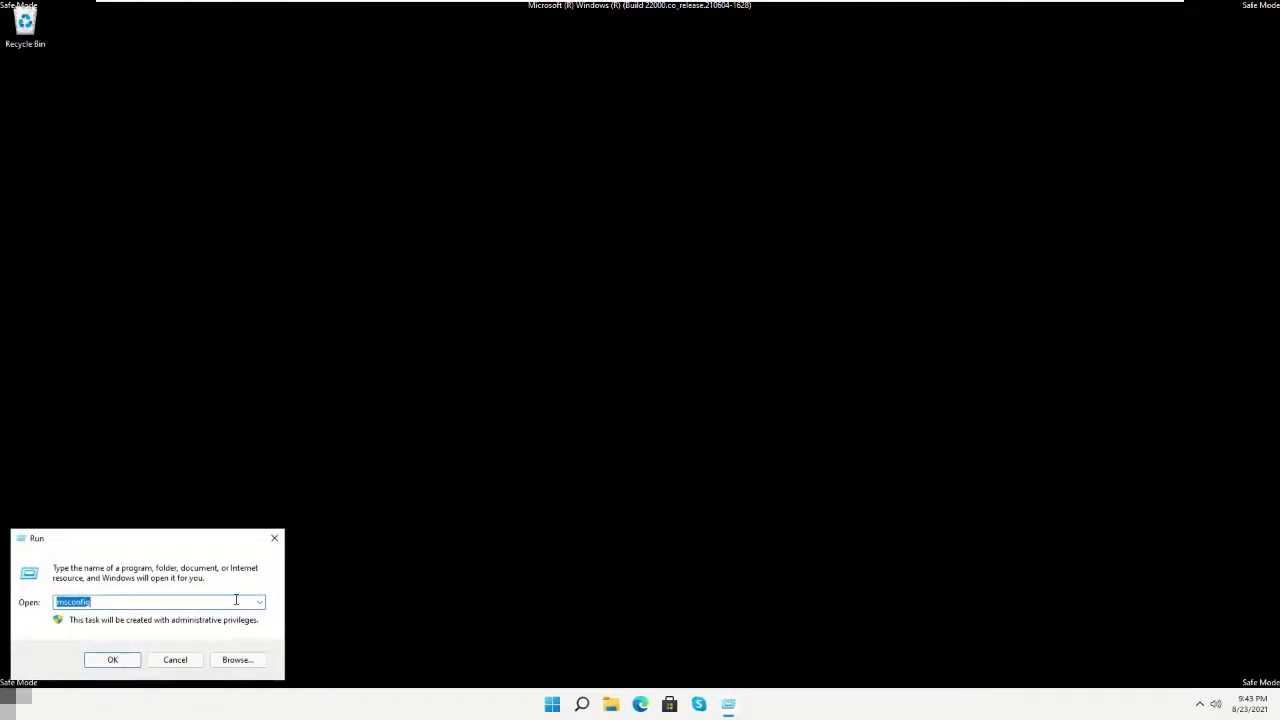
{"action": "type", "text": "msconfig"}
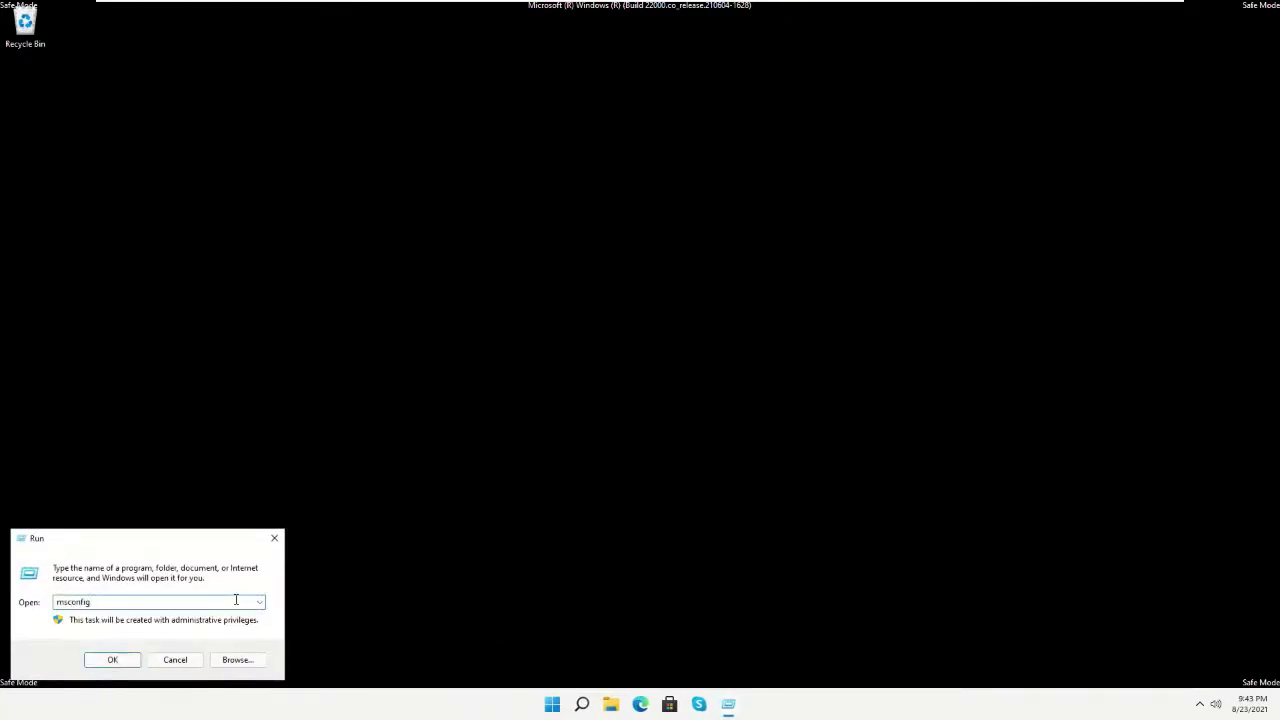
{"action": "left_click", "coordinate": [117, 659]}
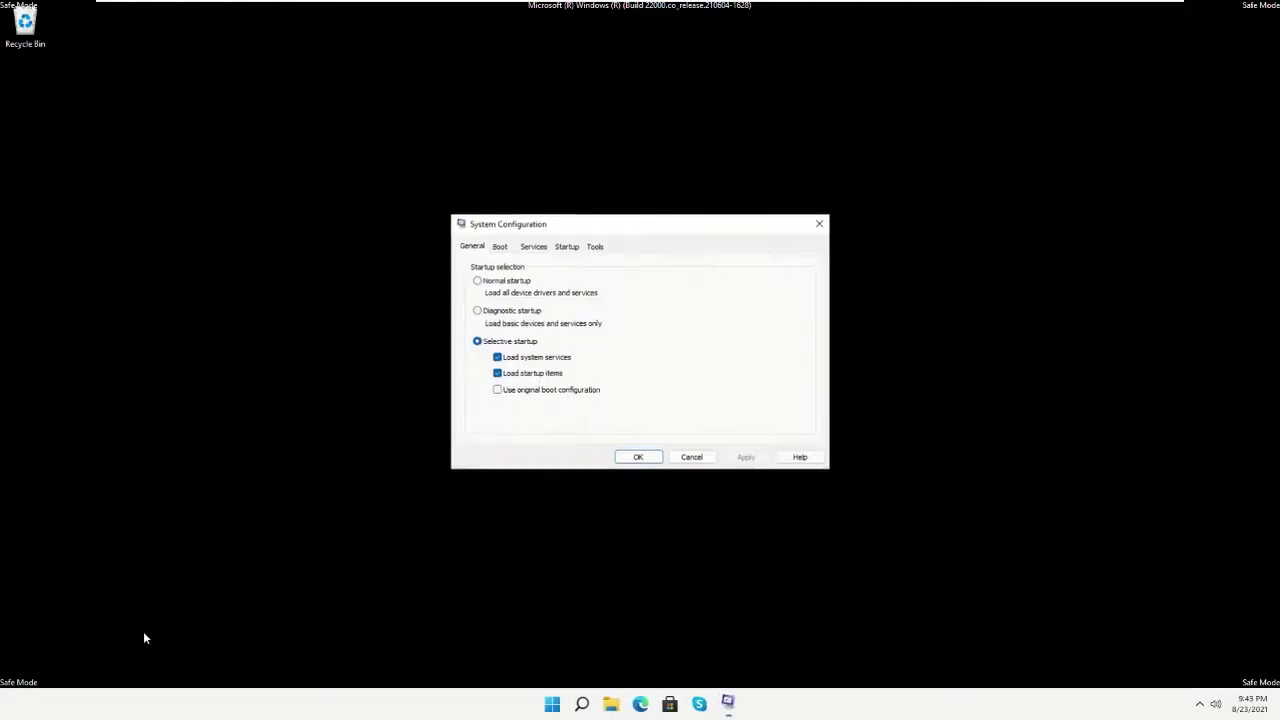
Disable Safe boot in the boot options and restart the computer
{"action": "left_click", "coordinate": [499, 248]}
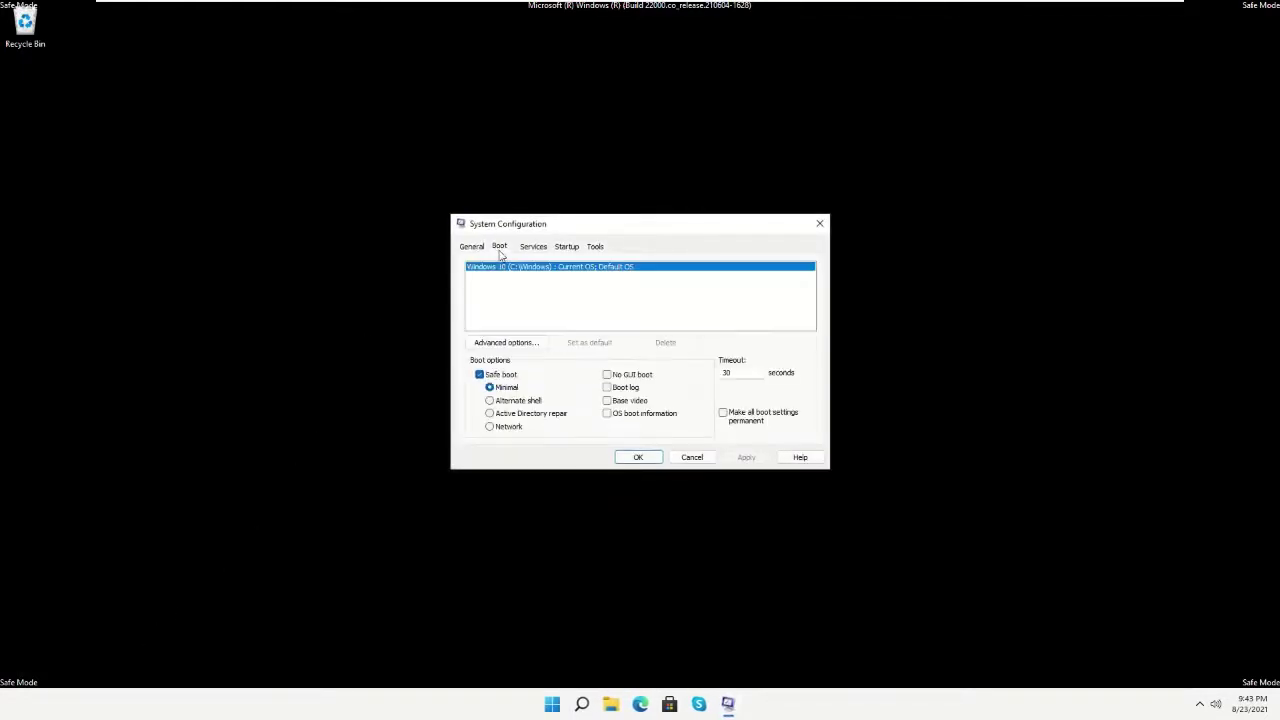
{"action": "left_click", "coordinate": [479, 374]}
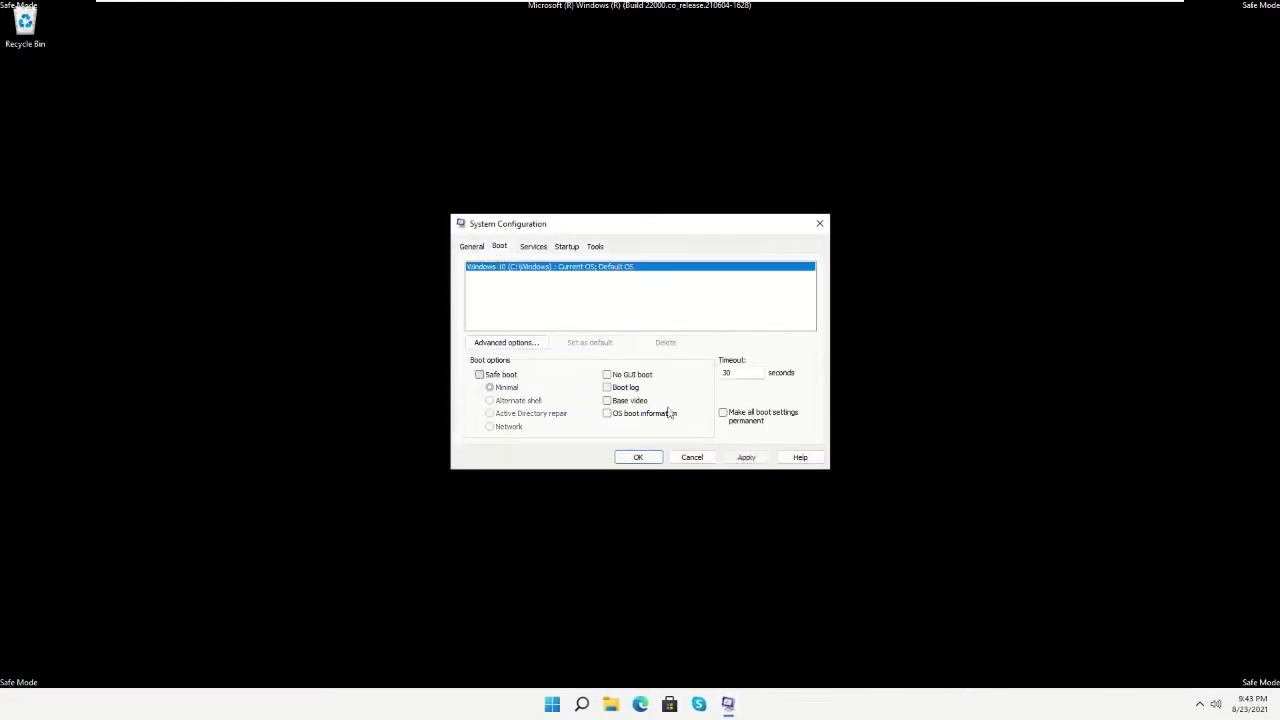
{"action": "left_click", "coordinate": [655, 460]}
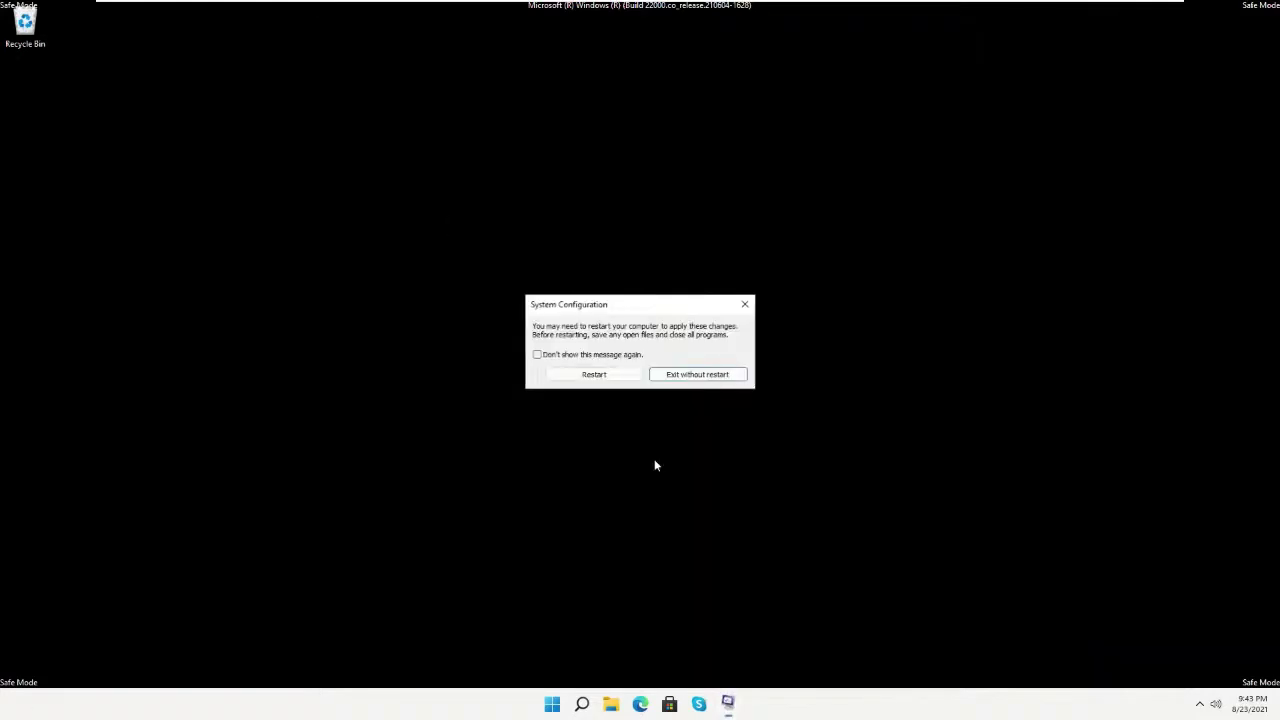
{"action": "left_click", "coordinate": [600, 374]}
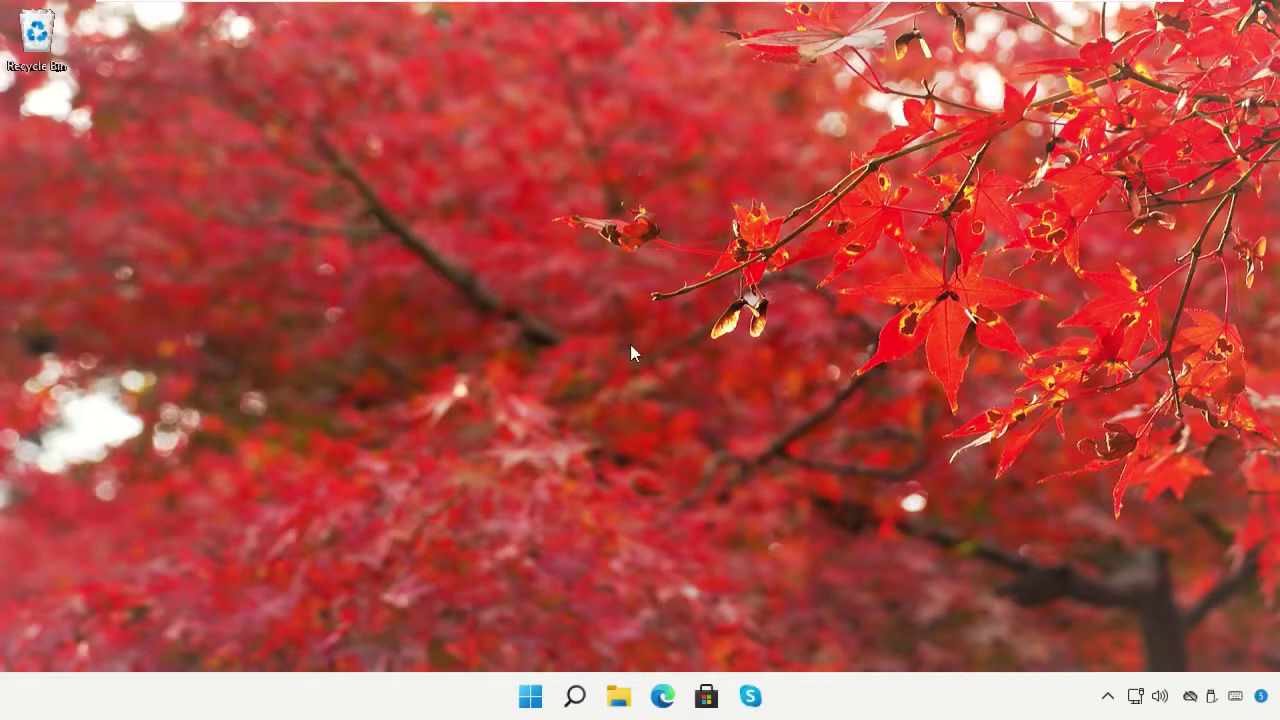
Run sysdm.cpl and open the Startup and Recovery settings in System Properties
{"action": "right_click", "coordinate": [524, 696]}
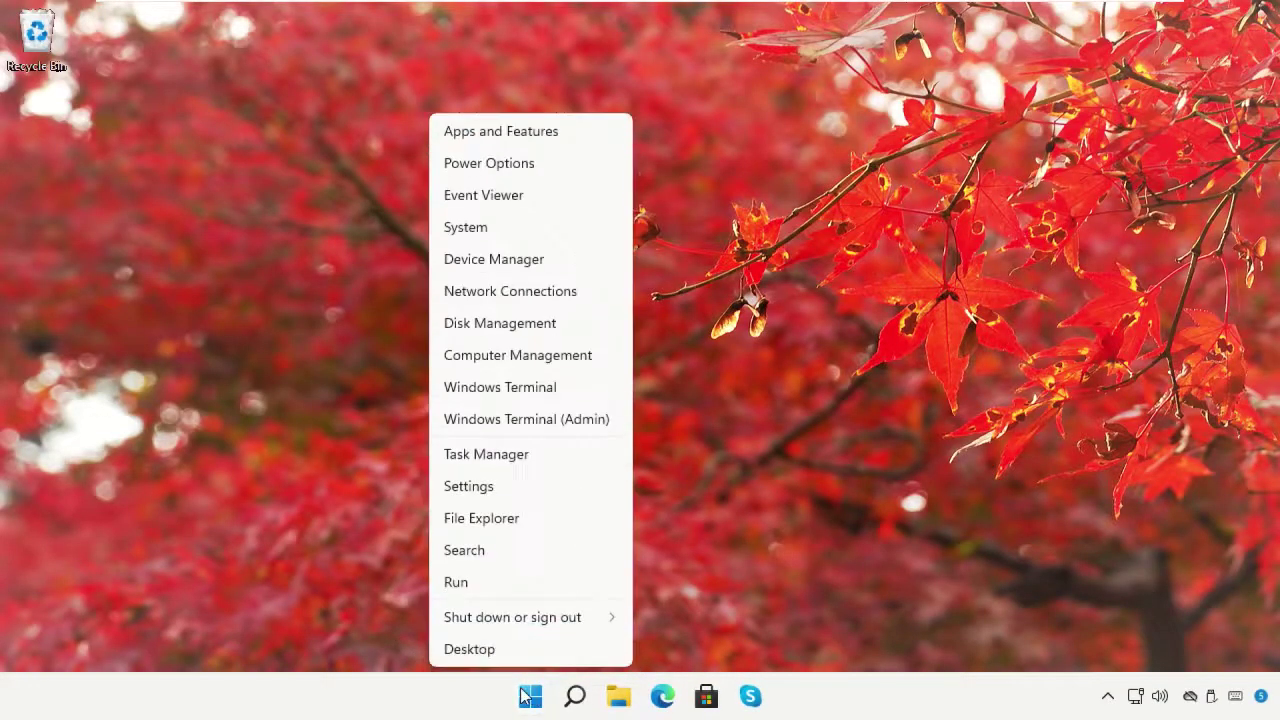
{"action": "left_click", "coordinate": [513, 582]}
{"action": "key", "text": "BackSpace"}
{"action": "type", "text": "sysdm.cpl"}
{"action": "left_click", "coordinate": [188, 629]}
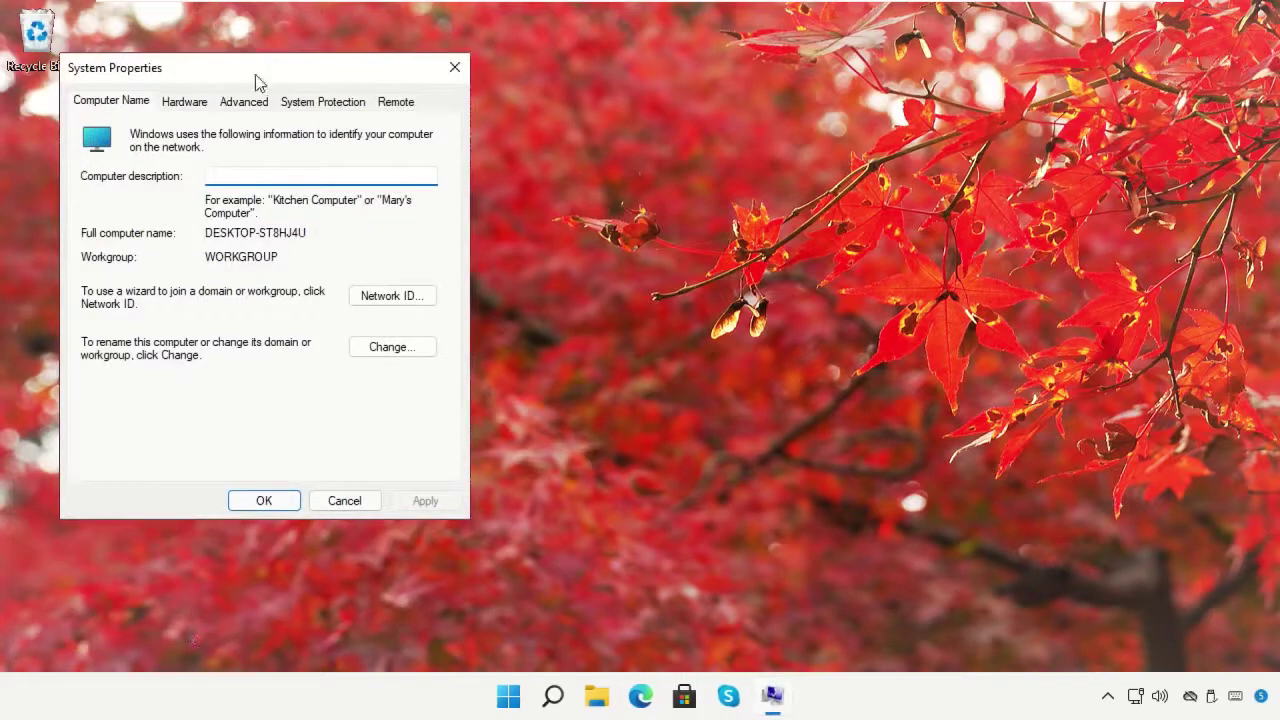
{"action": "left_click_drag", "start_coordinate": [257, 77], "coordinate": [601, 70]}
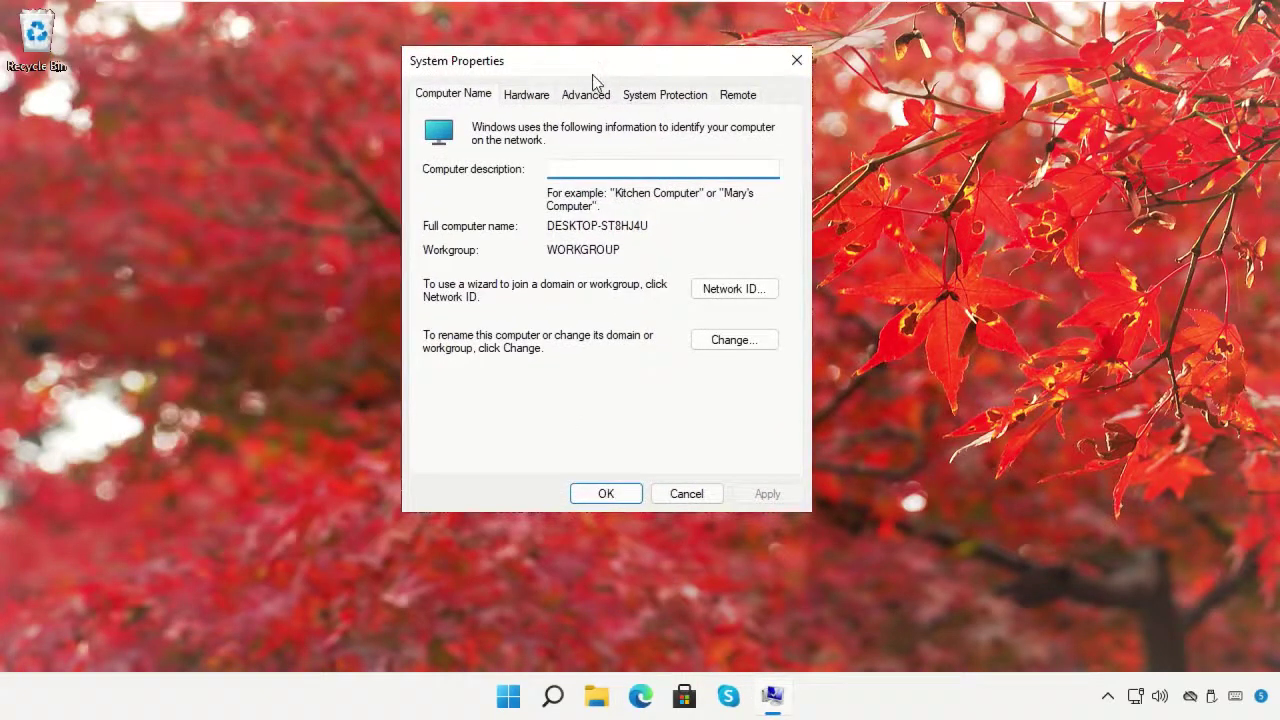
{"action": "left_click", "coordinate": [586, 95]}
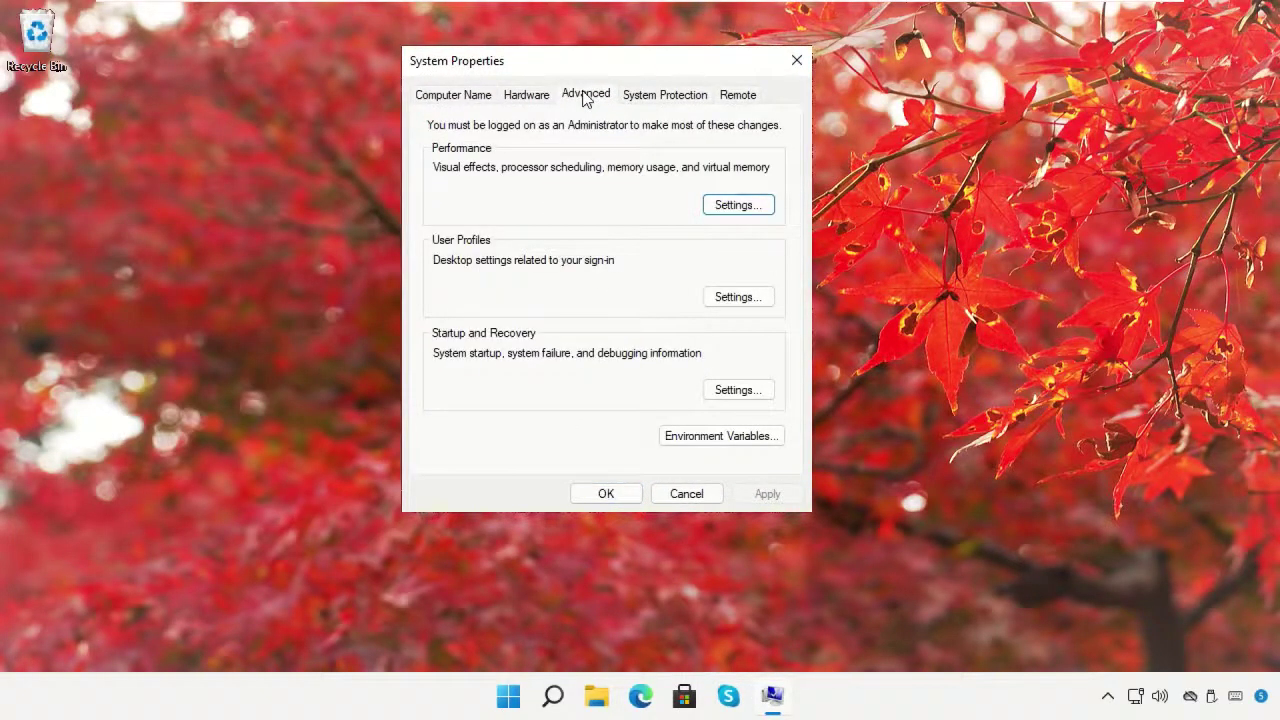
{"action": "left_click", "coordinate": [731, 391]}
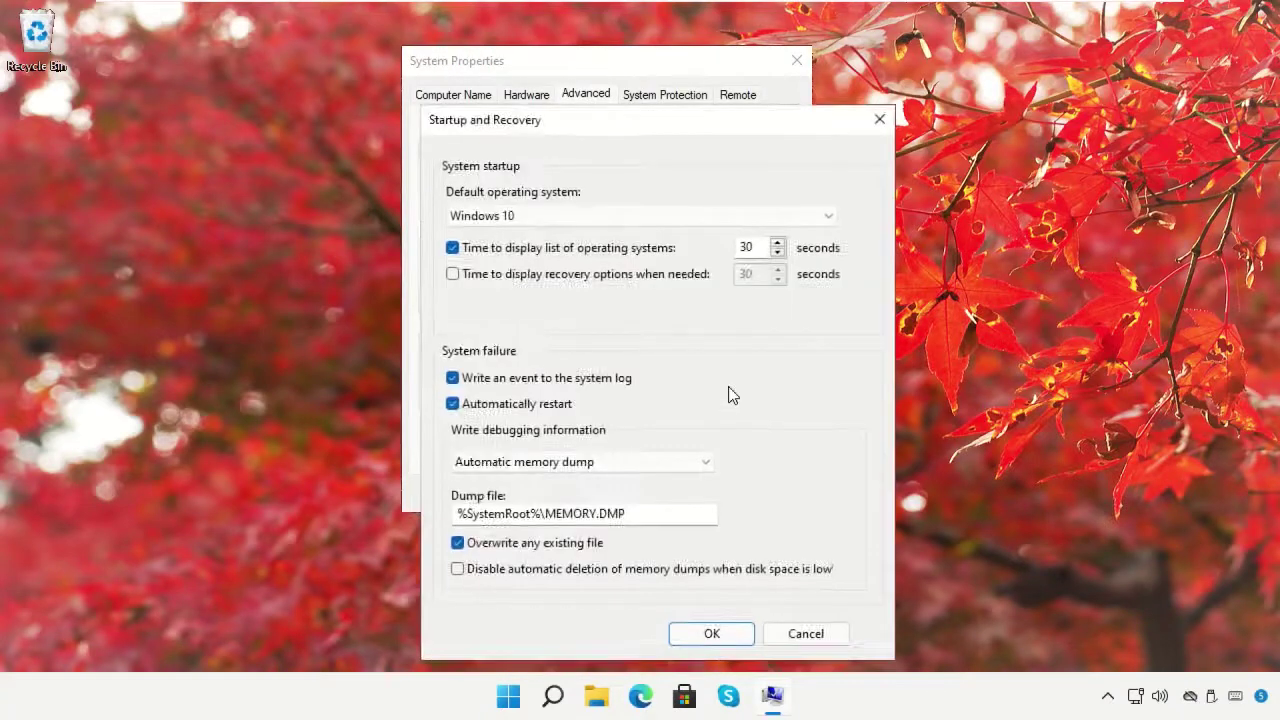
Turn off Automatically restart, set debugging information to Small memory dump (256 KB), and accept the changes through System Properties
{"action": "left_click_drag", "start_coordinate": [591, 119], "coordinate": [572, 56]}
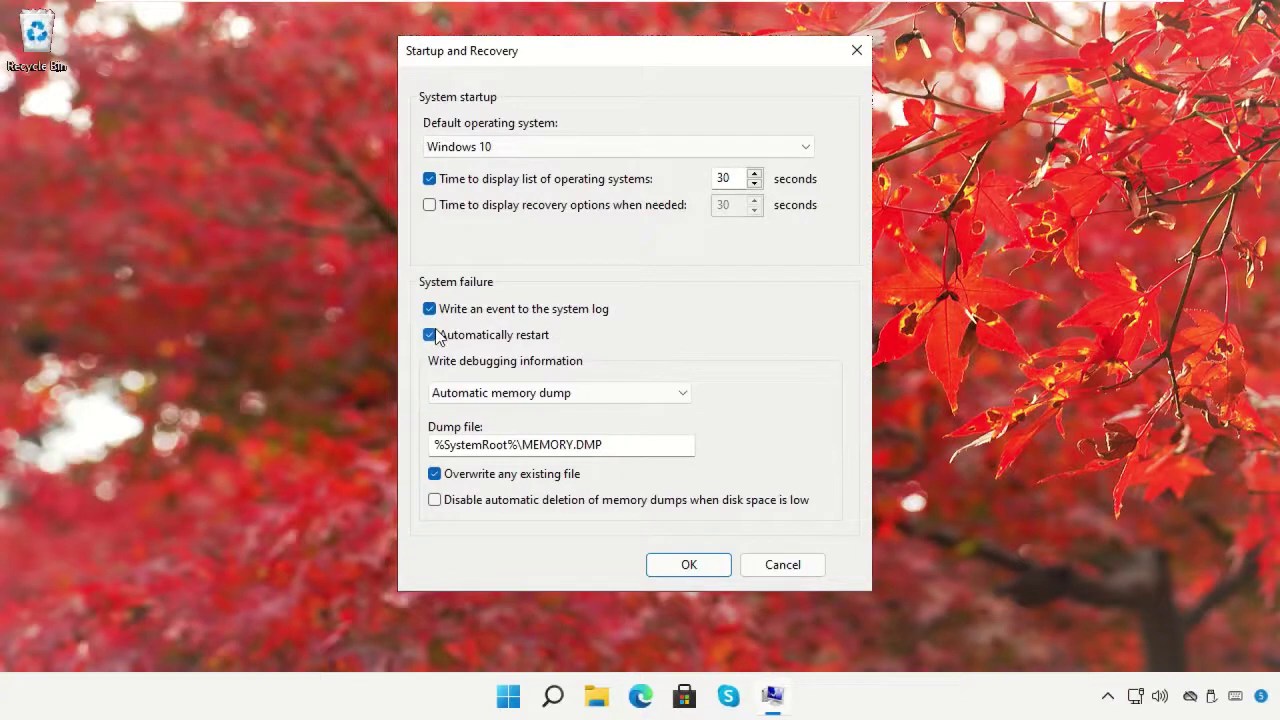
{"action": "left_click", "coordinate": [638, 393]}
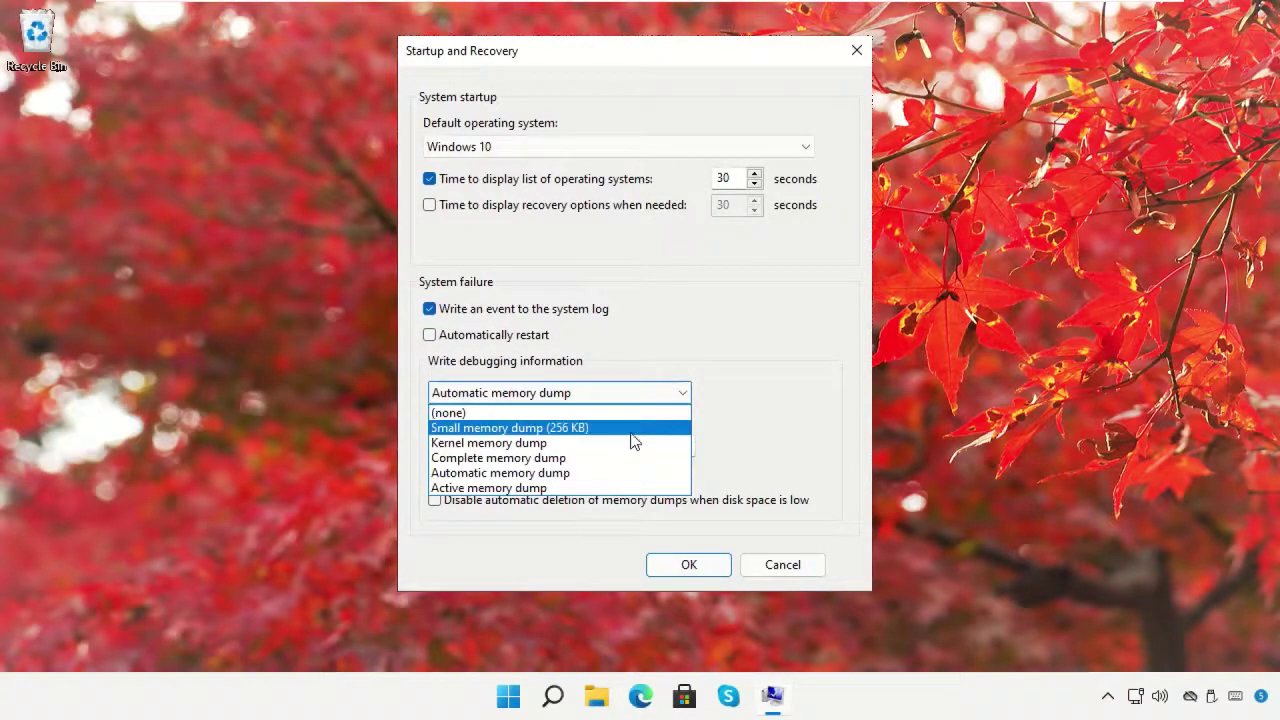
{"action": "left_click", "coordinate": [633, 429]}
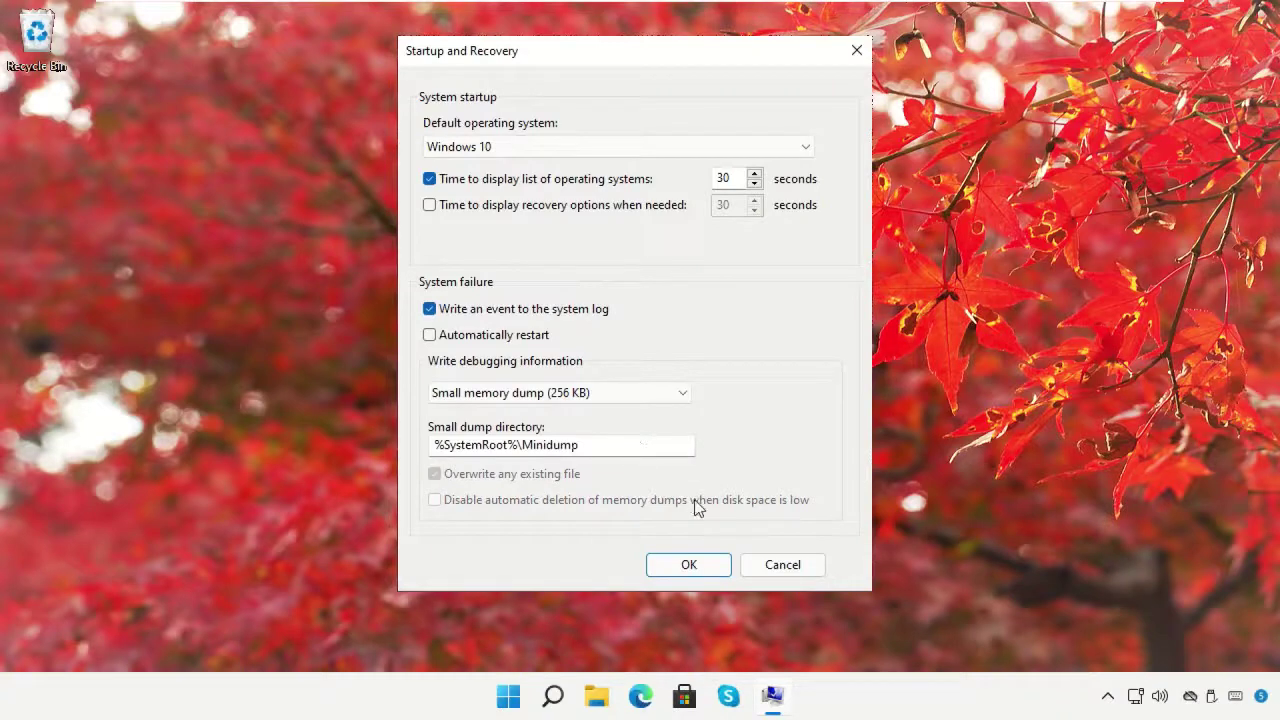
{"action": "left_click", "coordinate": [697, 561]}
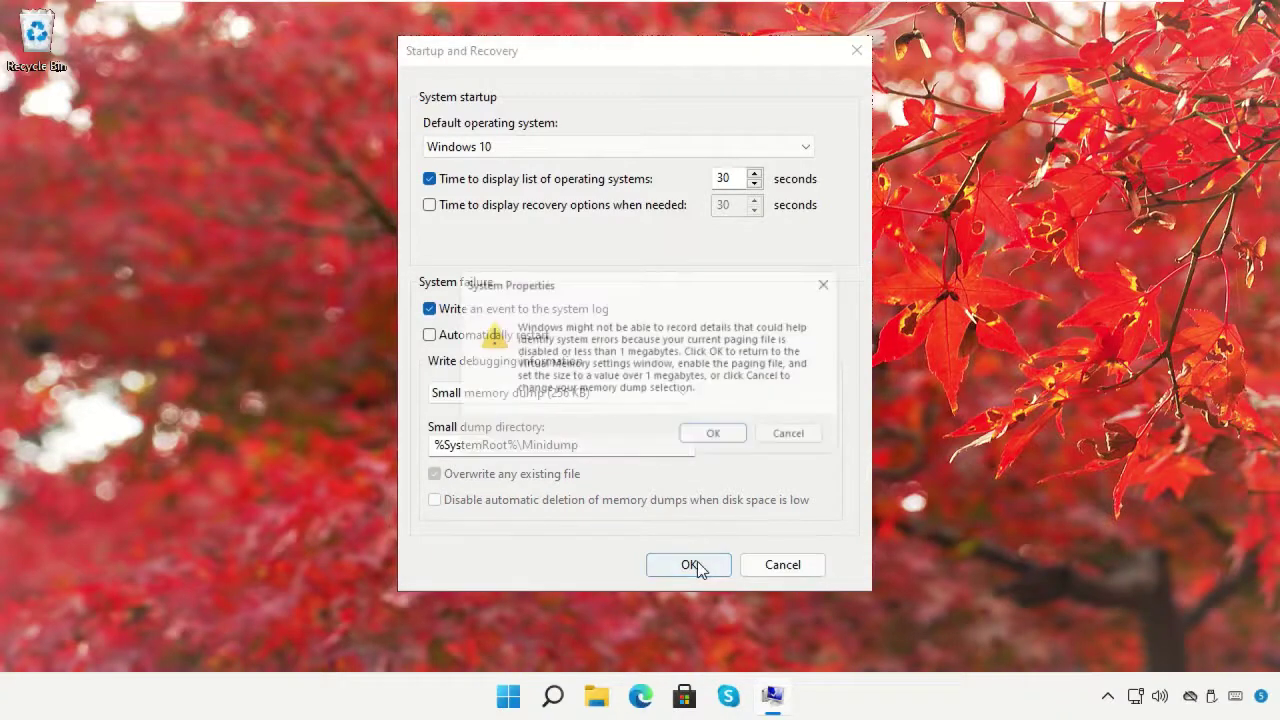
{"action": "left_click", "coordinate": [715, 445]}
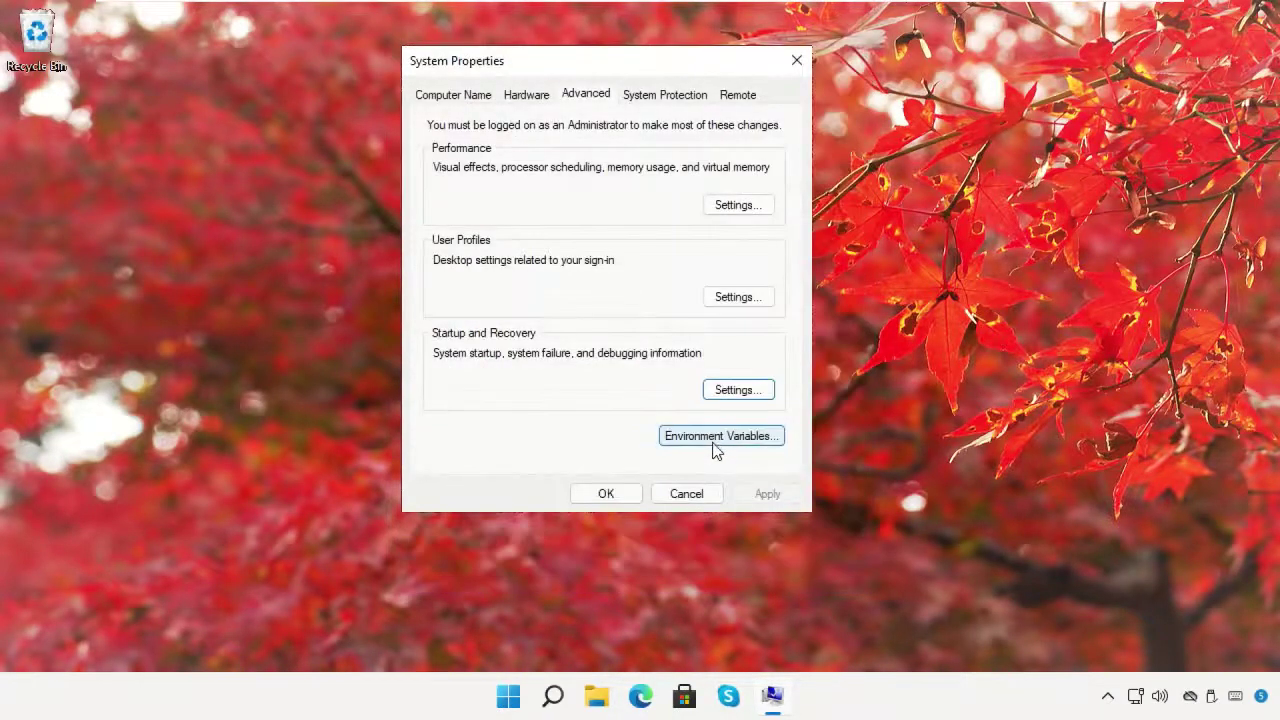
{"action": "left_click", "coordinate": [607, 488]}
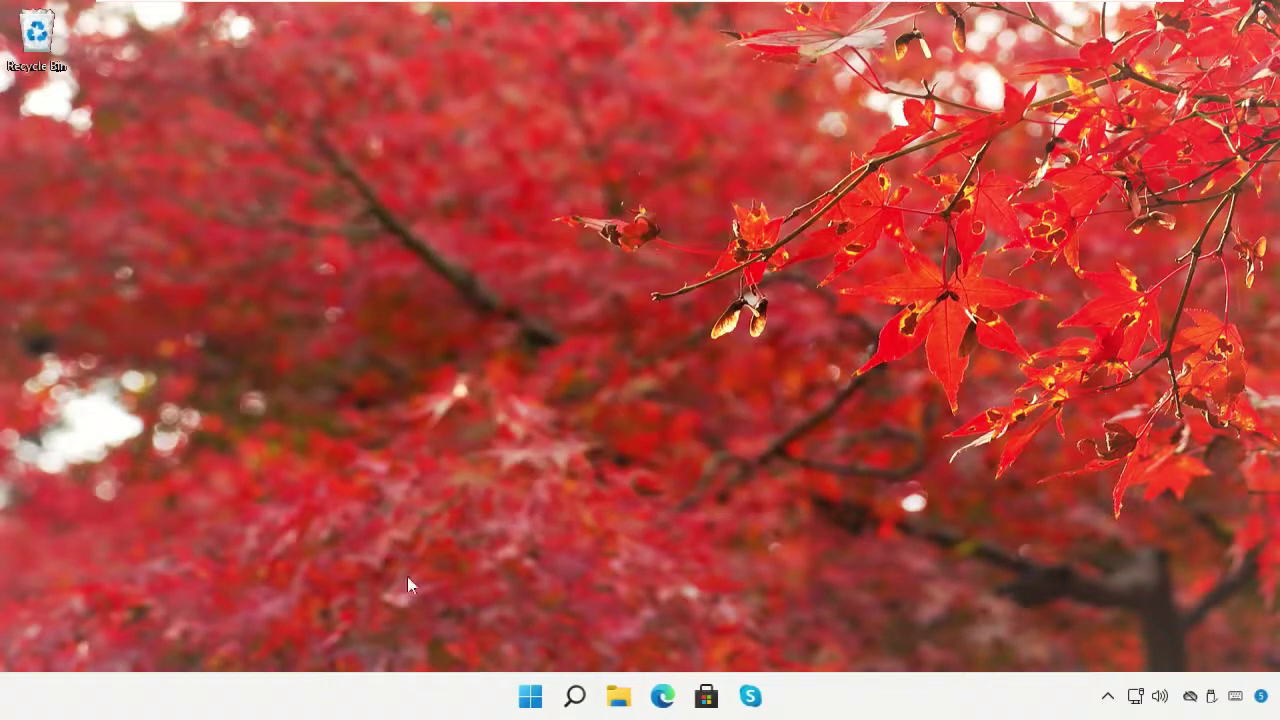
Open Google Chrome and search Google for "whocrashed download" to reach the Resplendence downloads page
{"action": "left_click", "coordinate": [575, 696]}
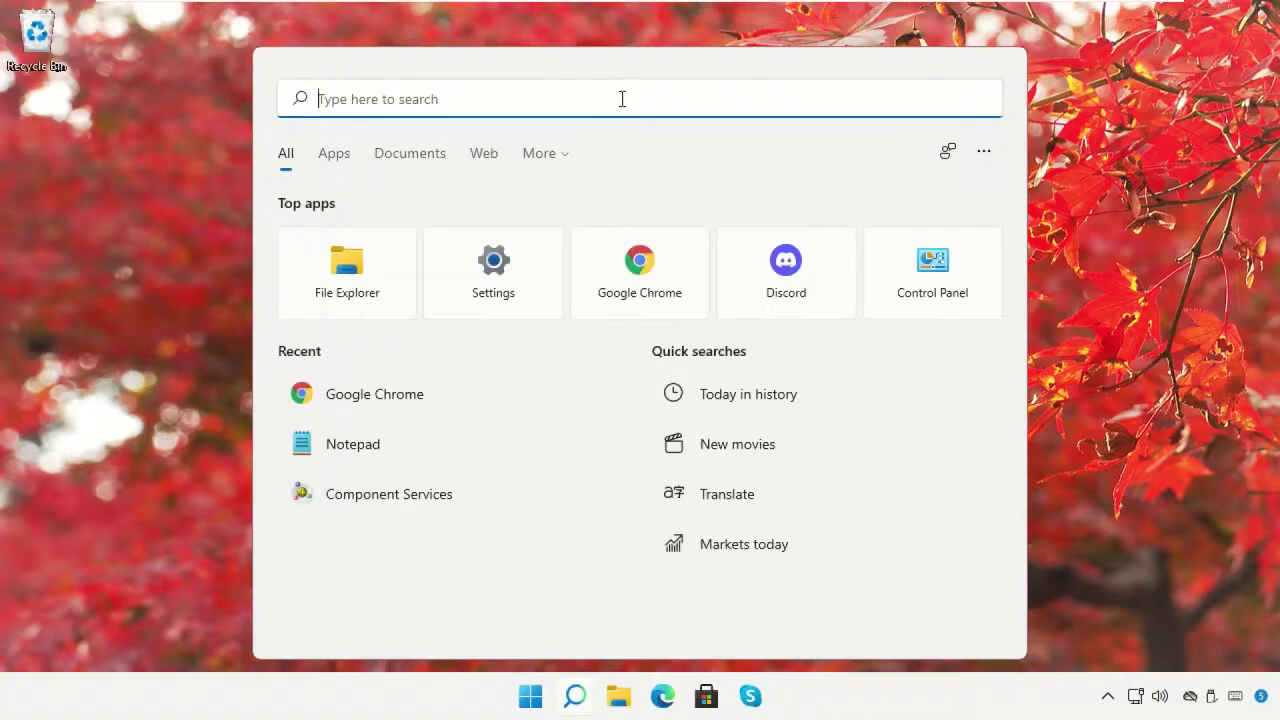
{"action": "type", "text": "Chrome"}
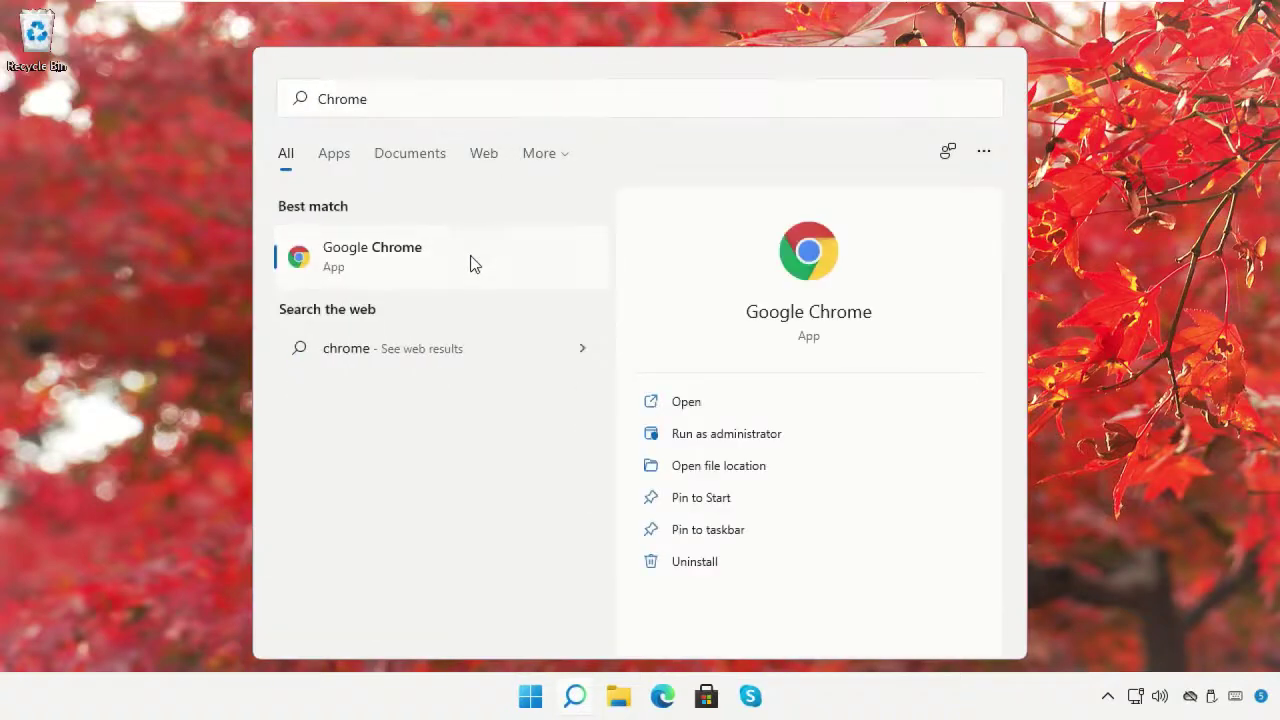
{"action": "left_click", "coordinate": [474, 263]}
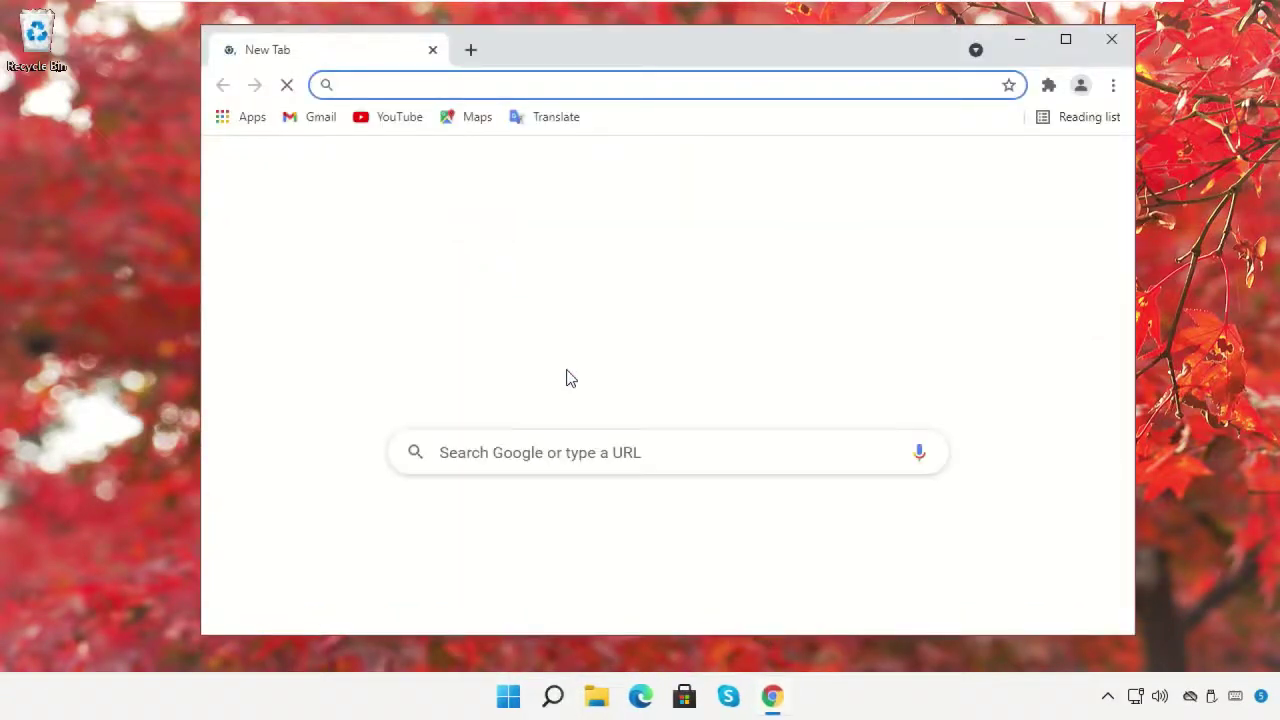
{"action": "left_click", "coordinate": [836, 441]}
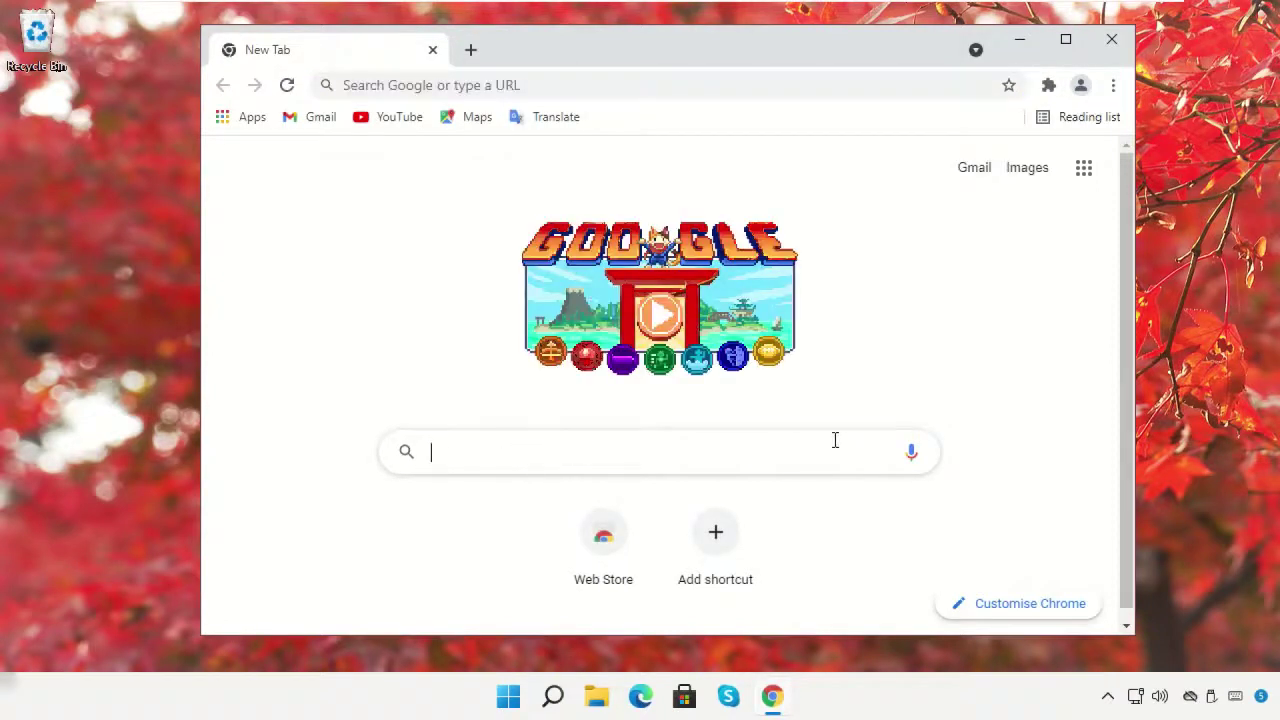
{"action": "type", "text": "Whocrashed Download"}
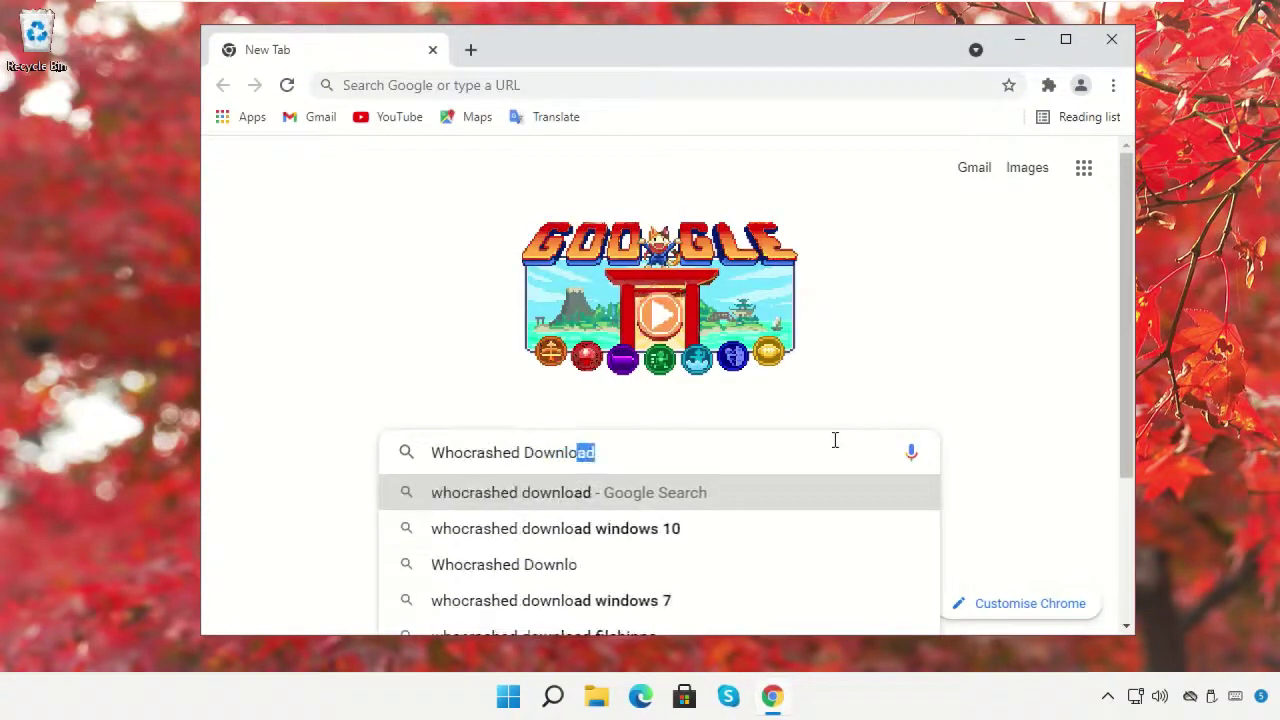
{"action": "left_click", "coordinate": [812, 492]}
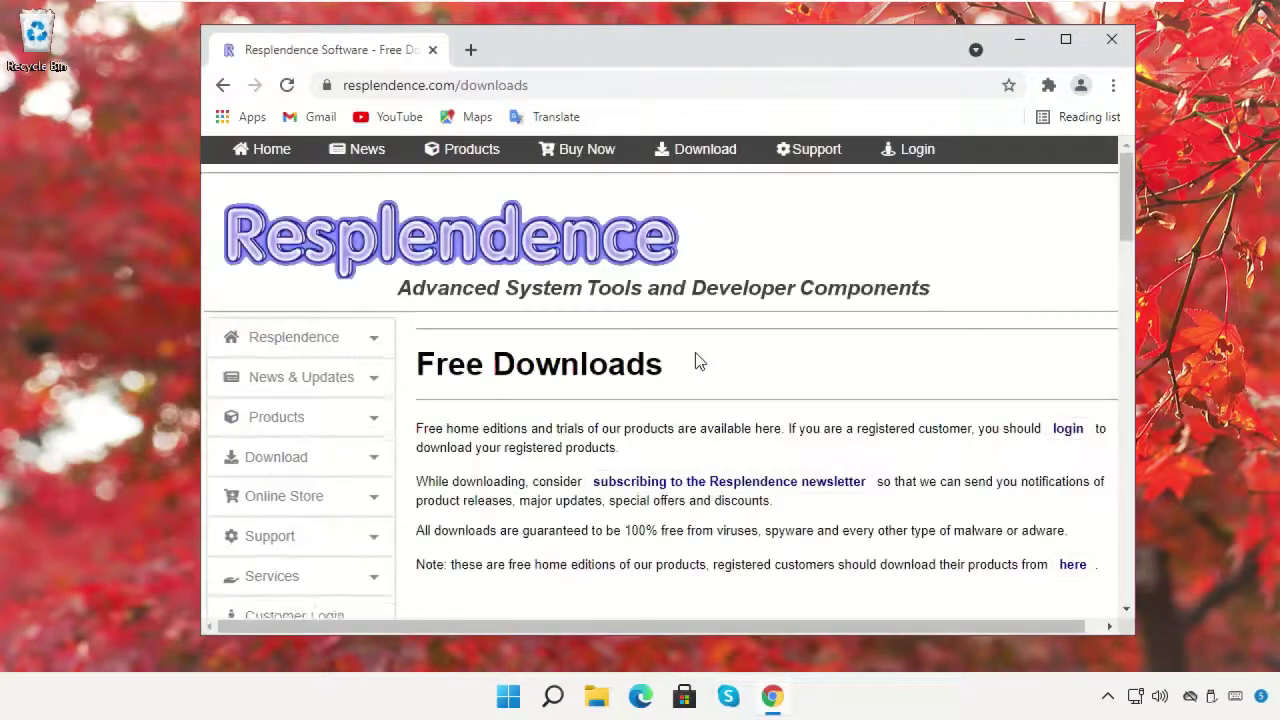
Download the free home edition of WhoCrashed 6.70 from the Crash Analysis Tools section
{"action": "scroll", "coordinate": [837, 389], "scroll_direction": "down", "scroll_amount": 4}
{"action": "scroll", "coordinate": [850, 393], "scroll_direction": "down", "scroll_amount": 7}
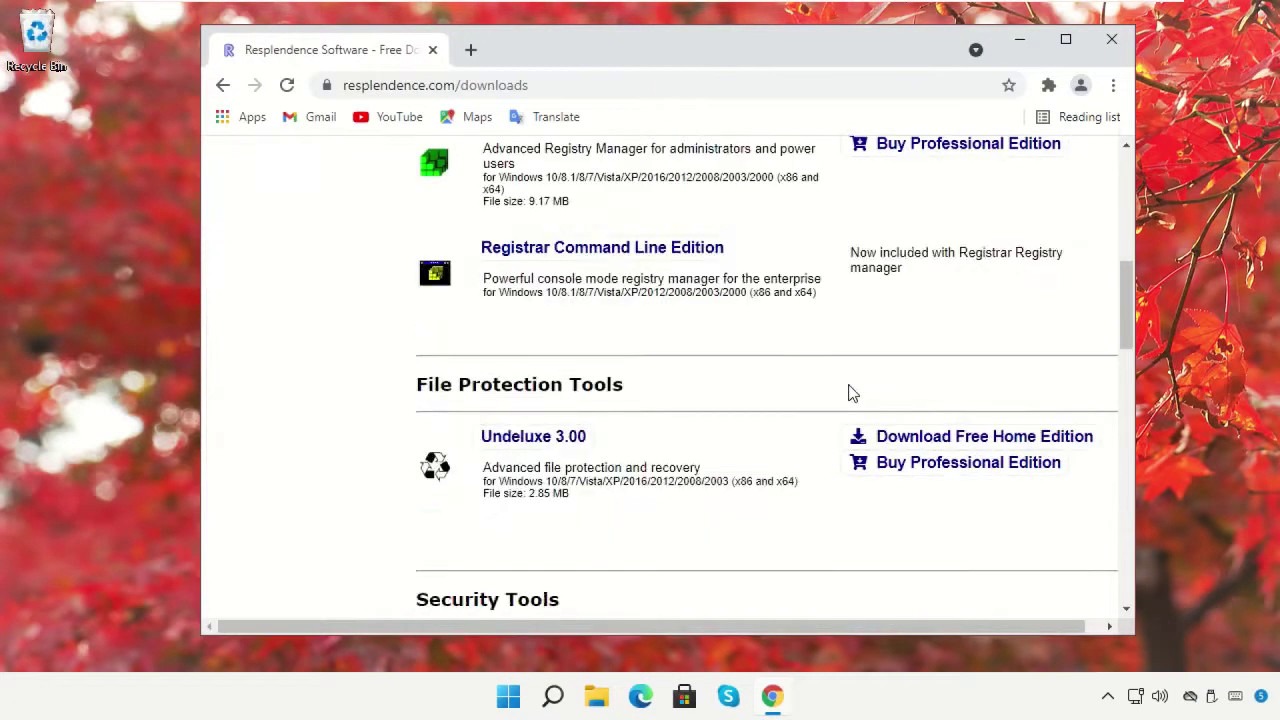
{"action": "scroll", "coordinate": [846, 393], "scroll_direction": "down", "scroll_amount": 2}
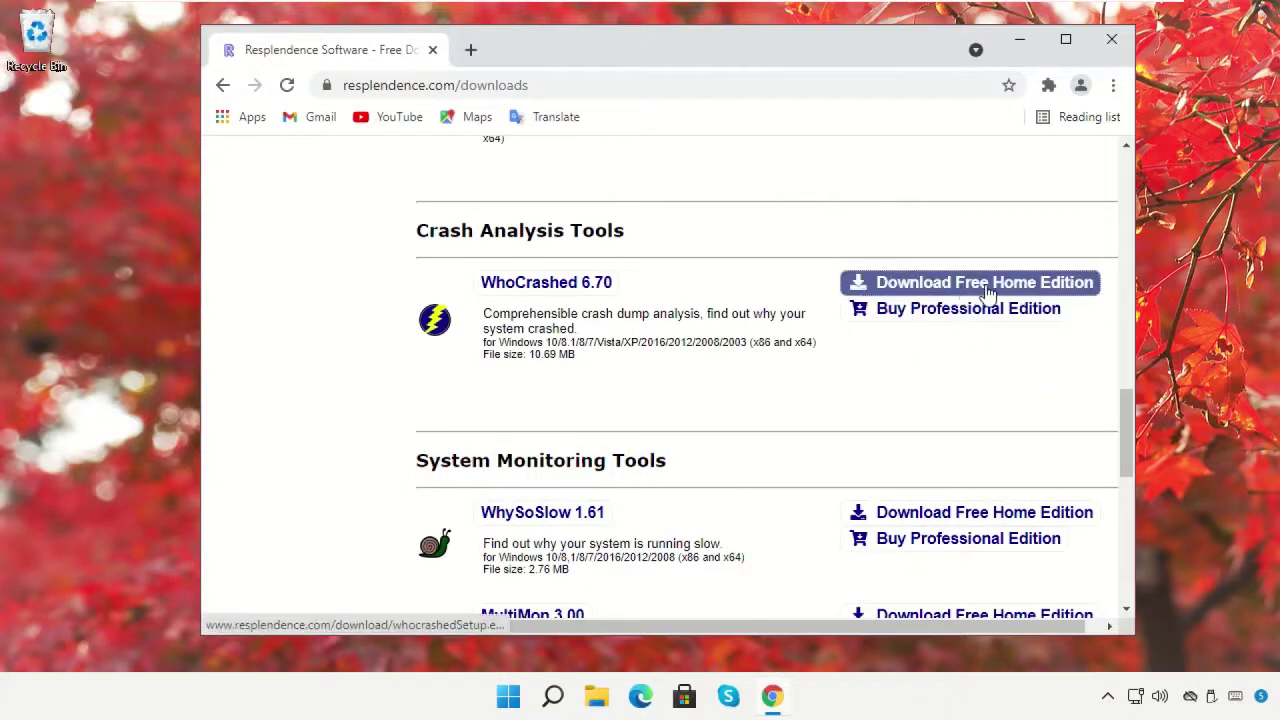
{"action": "left_click", "coordinate": [956, 290]}
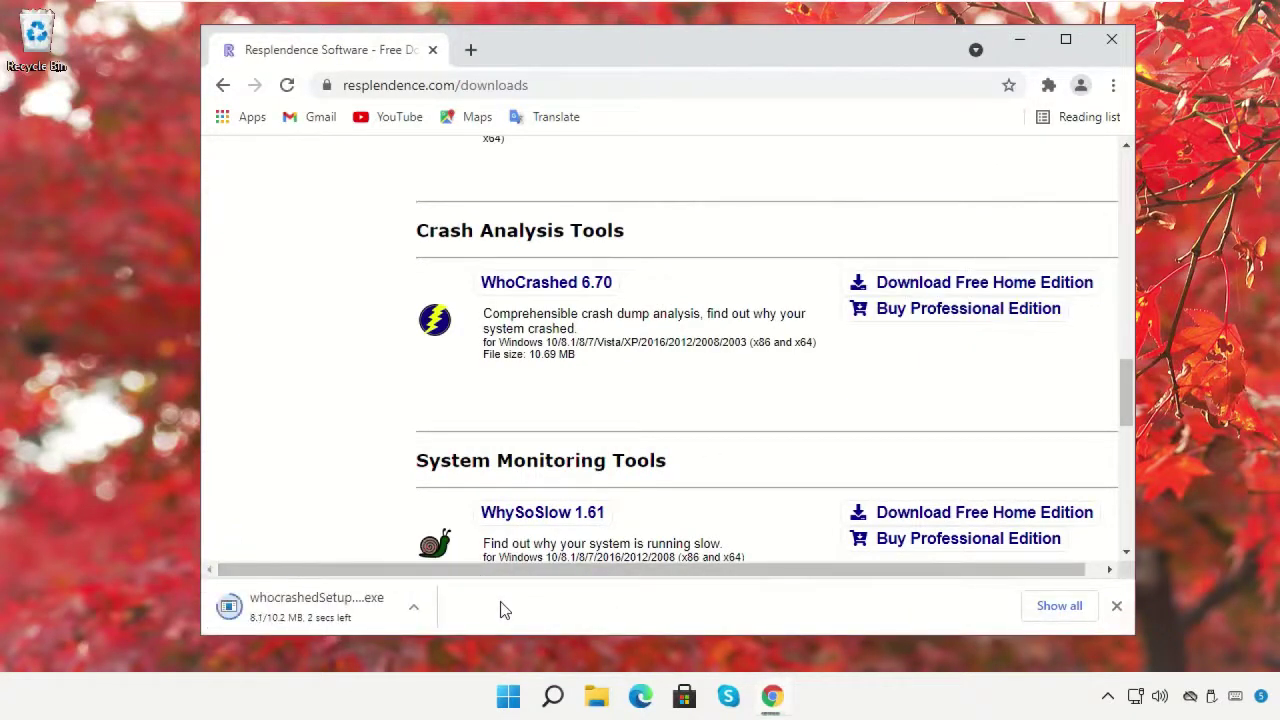
Launch the downloaded WhoCrashed installer with permission to make changes, close Chrome, and accept the license agreement
{"action": "left_click", "coordinate": [341, 618]}
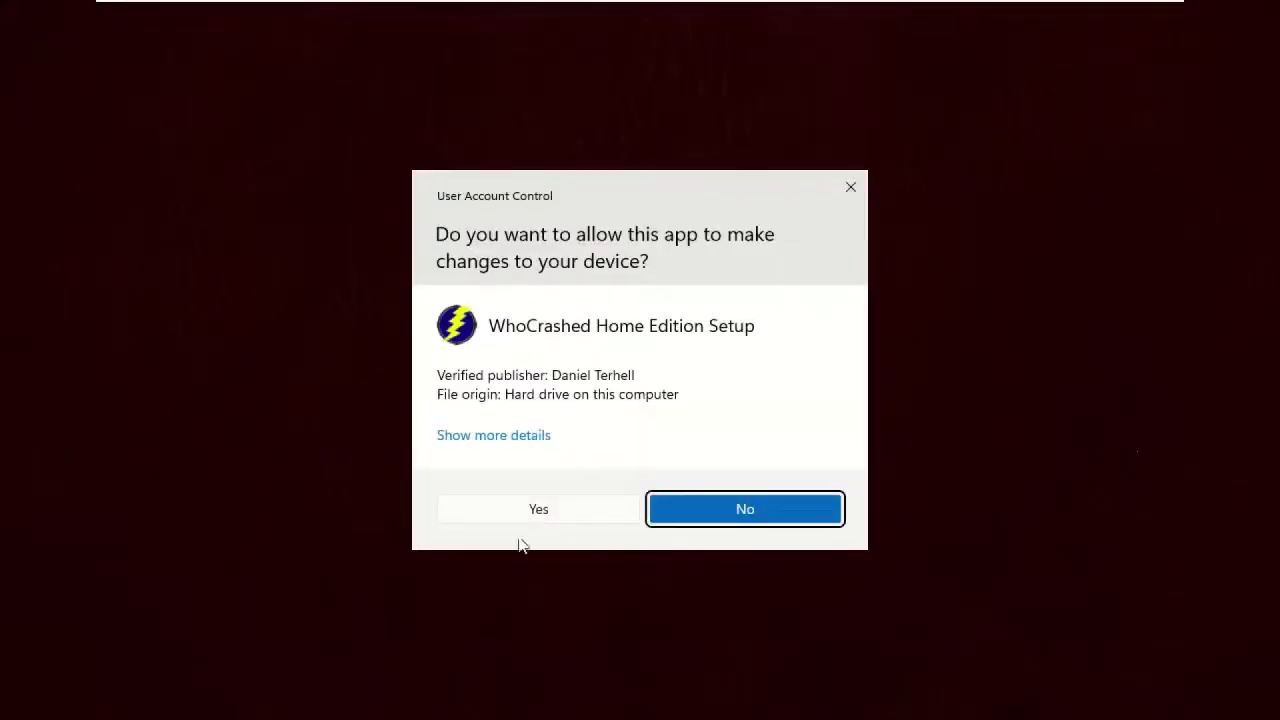
{"action": "left_click", "coordinate": [530, 512]}
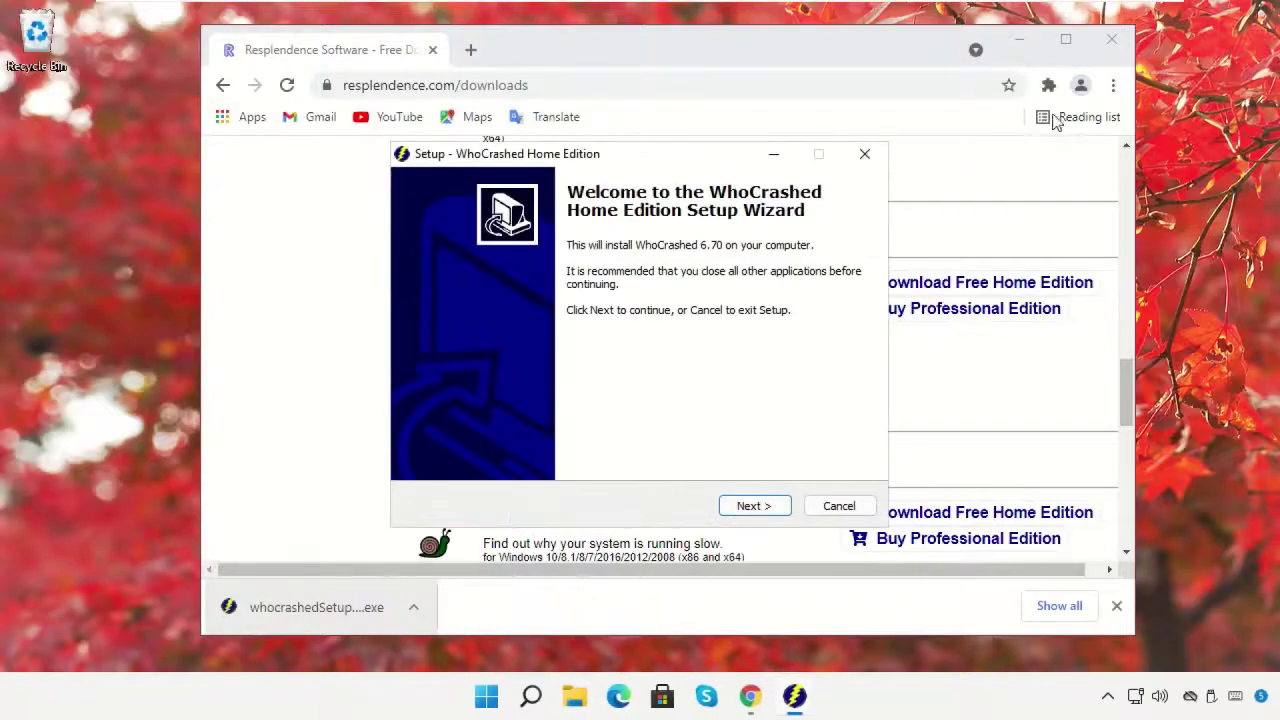
{"action": "left_click", "coordinate": [1112, 40]}
{"action": "left_click", "coordinate": [757, 505]}
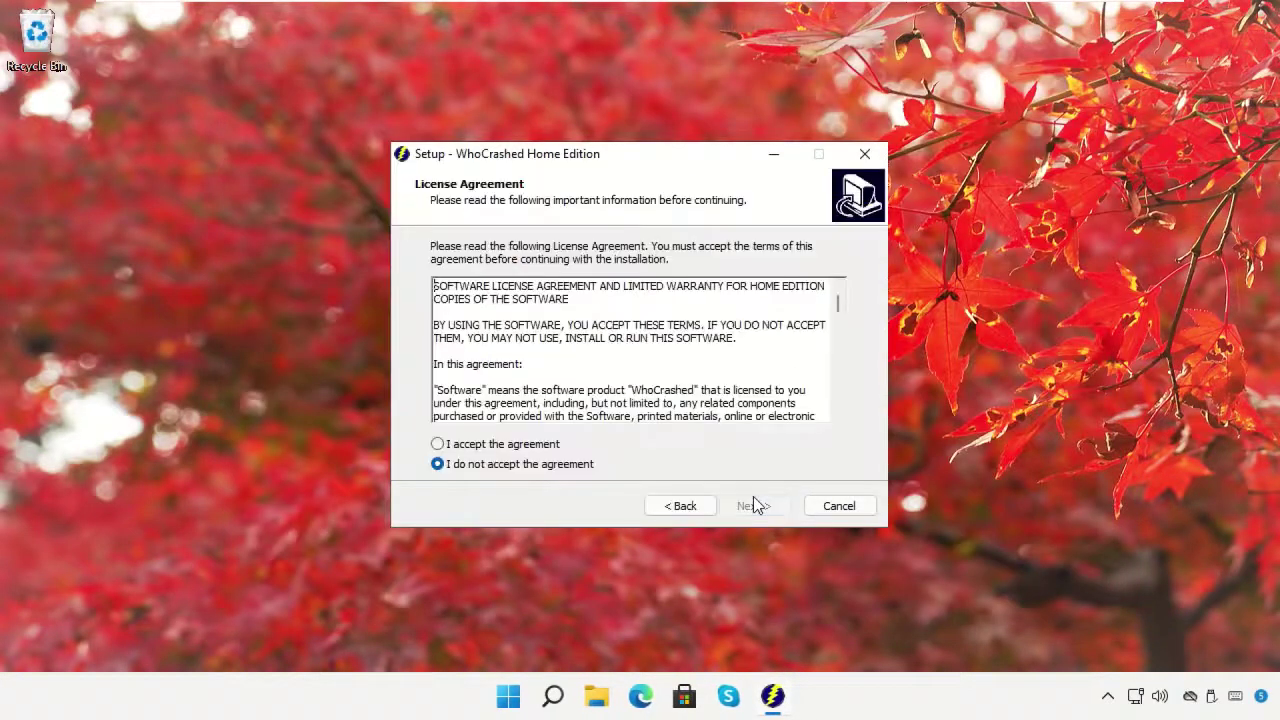
{"action": "left_click", "coordinate": [531, 452]}
{"action": "left_click", "coordinate": [748, 505]}
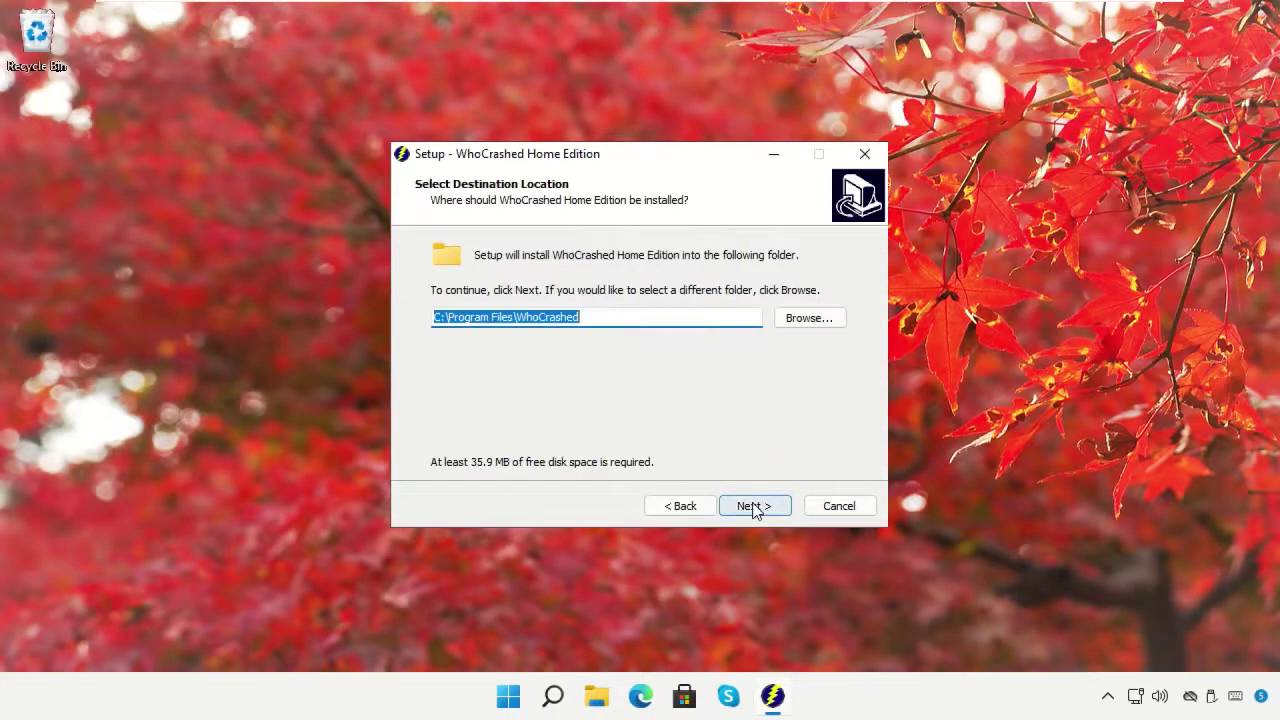
Install WhoCrashed in C:\Program Files\WhoCrashed with a WhoCrashed Start menu folder and a desktop shortcut, and launch it on finishing
{"action": "left_click", "coordinate": [742, 505]}
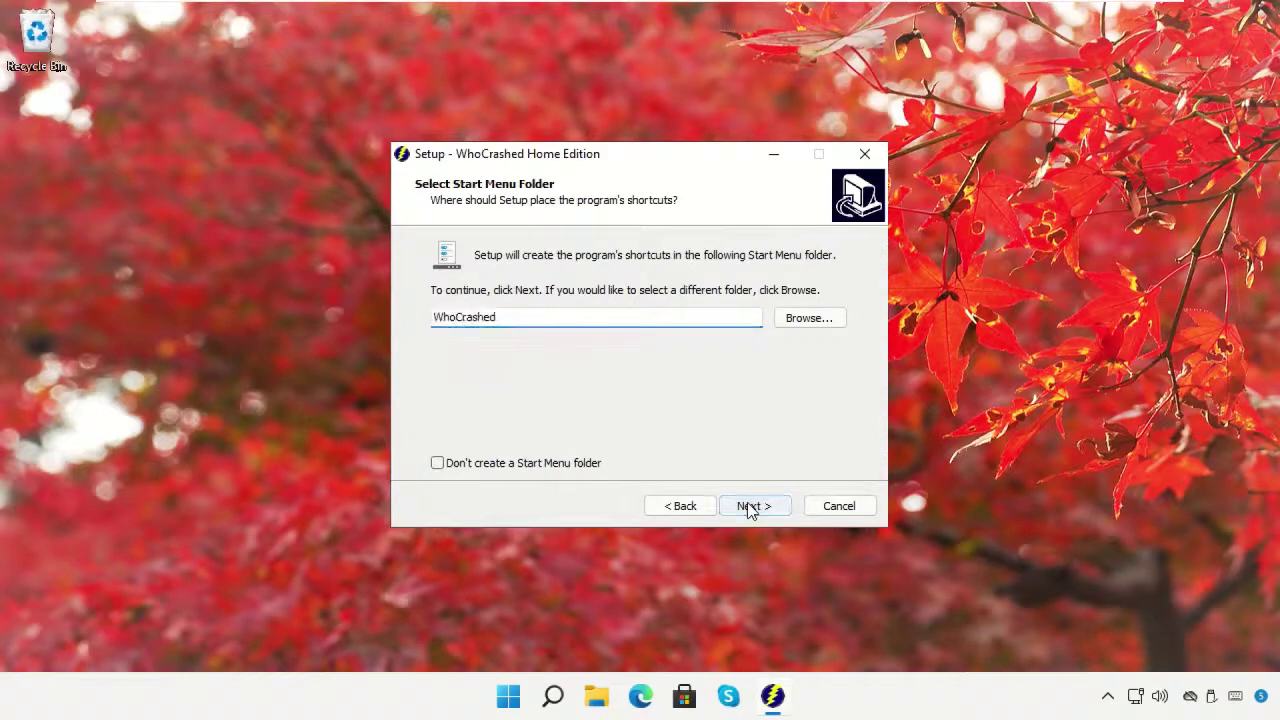
{"action": "left_click", "coordinate": [749, 506]}
{"action": "left_click", "coordinate": [530, 318]}
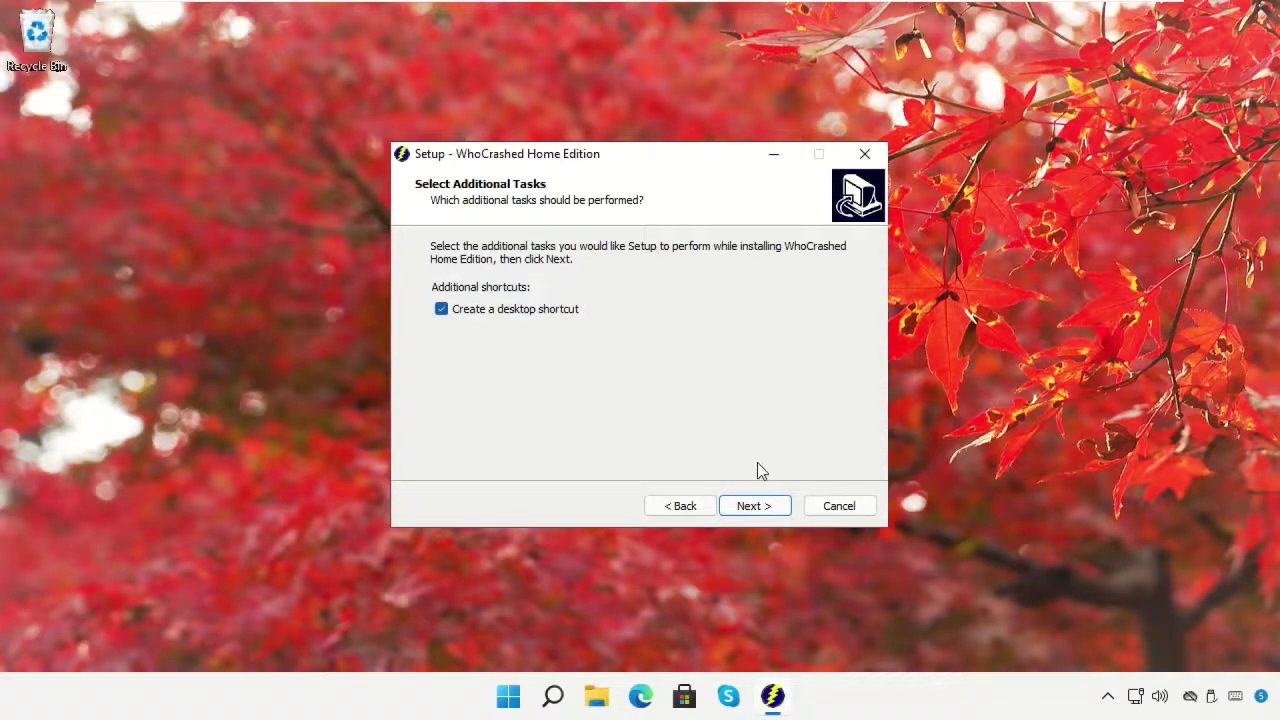
{"action": "left_click", "coordinate": [754, 505]}
{"action": "left_click", "coordinate": [754, 506]}
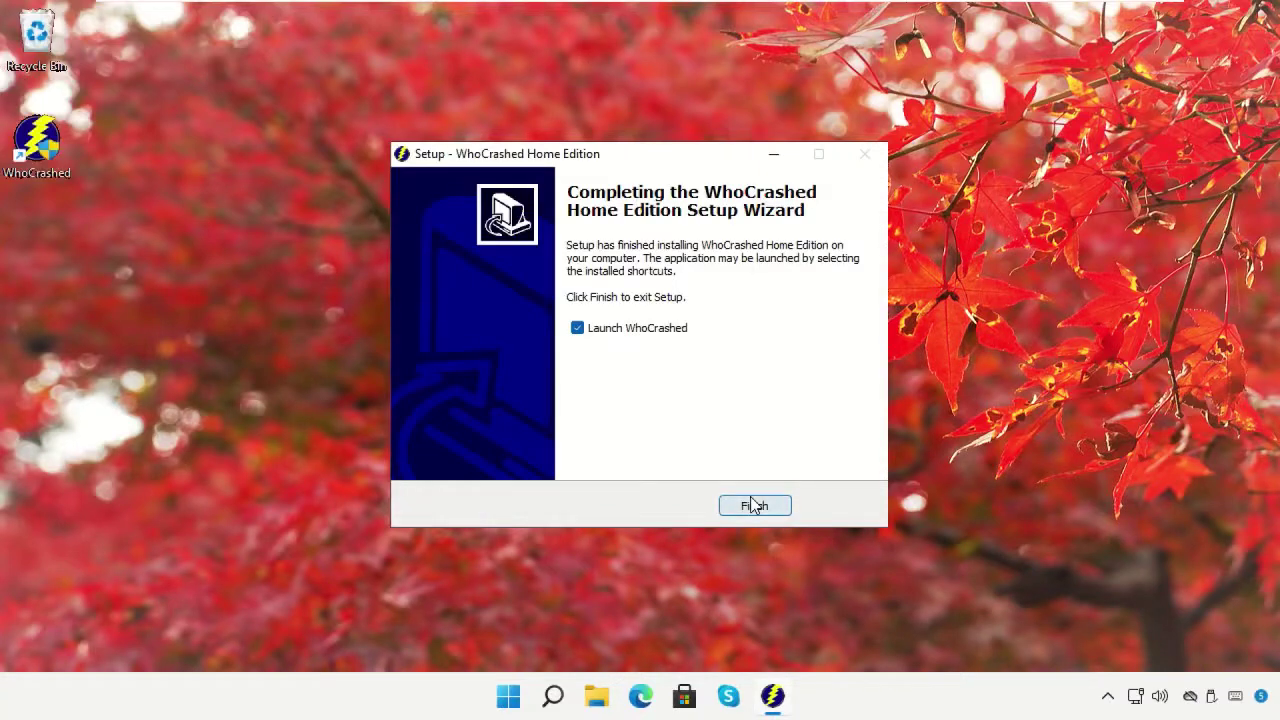
{"action": "left_click", "coordinate": [754, 507]}
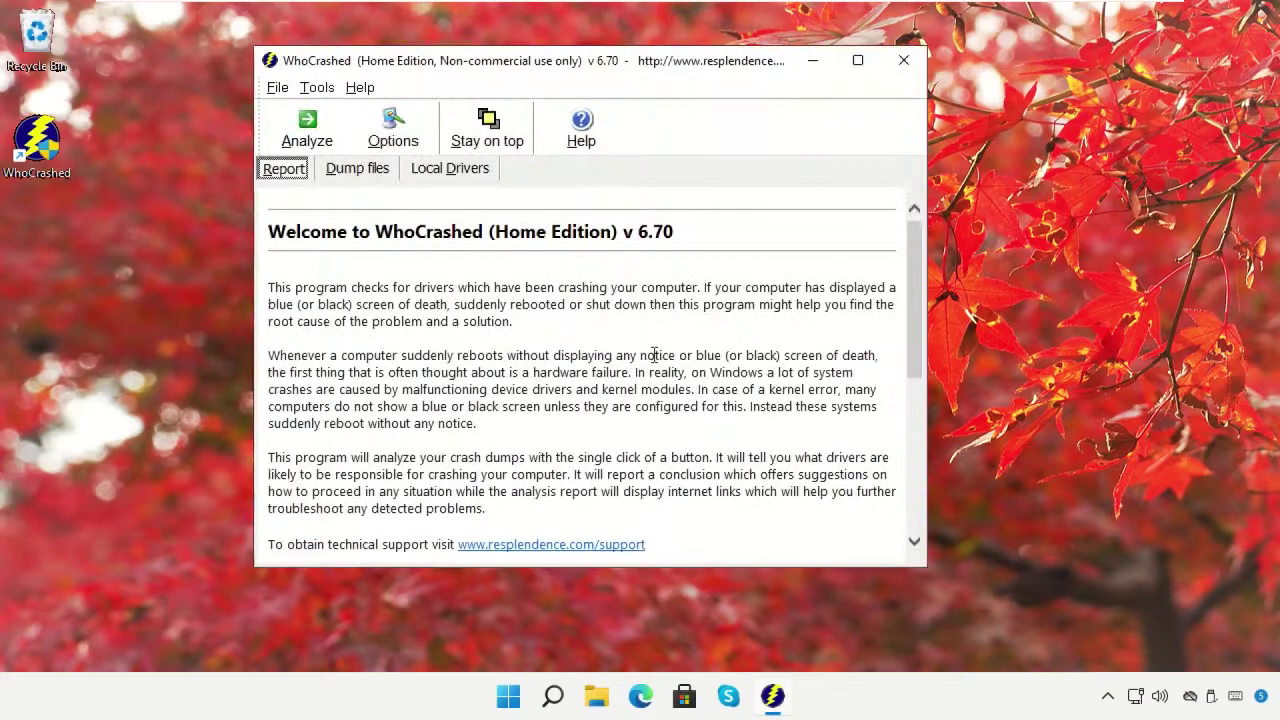
Analyze the computer's crash dumps in WhoCrashed and dismiss the information message
{"action": "scroll", "coordinate": [652, 354], "scroll_direction": "down", "scroll_amount": 2}
{"action": "scroll", "coordinate": [654, 354], "scroll_direction": "down", "scroll_amount": 1}
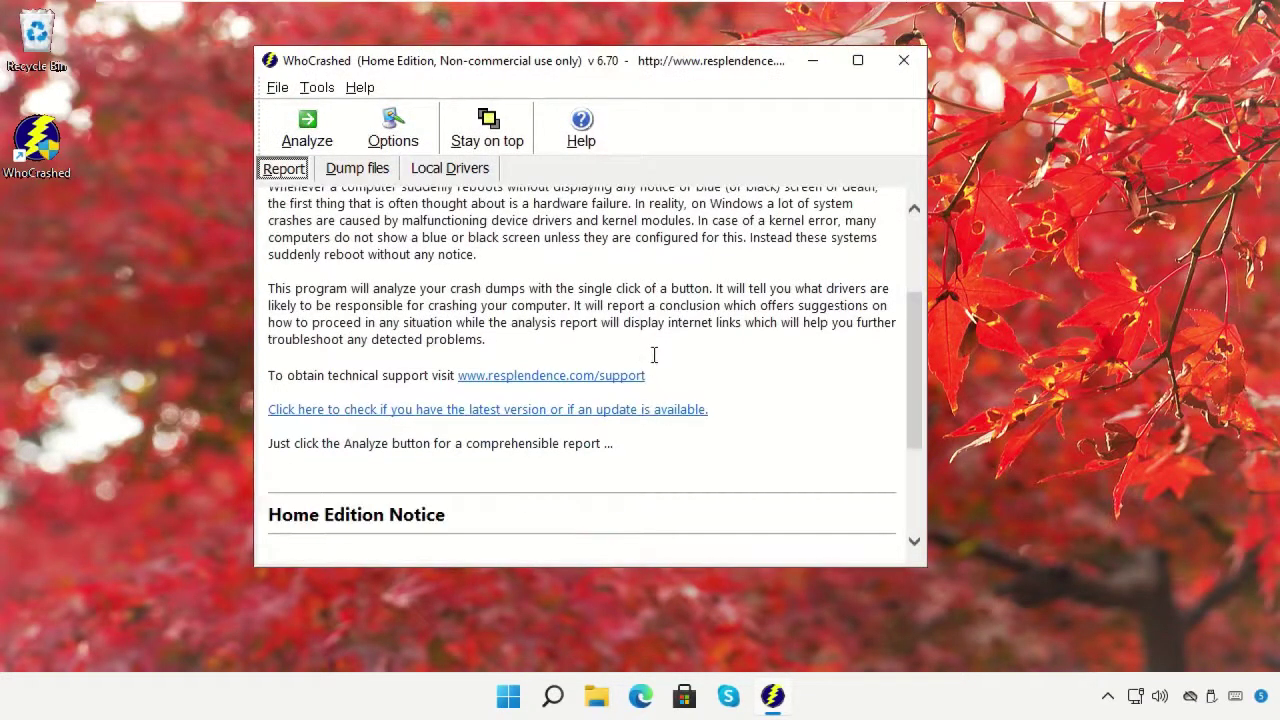
{"action": "left_click", "coordinate": [310, 141]}
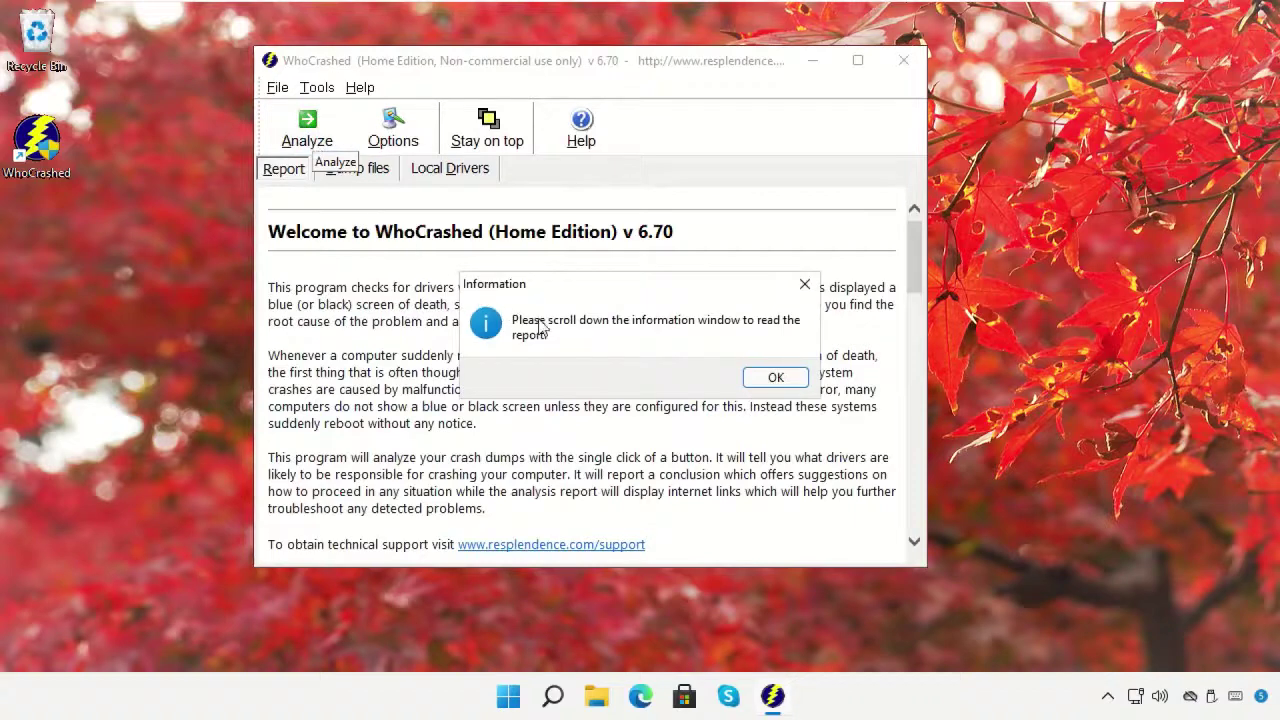
{"action": "left_click", "coordinate": [771, 376]}
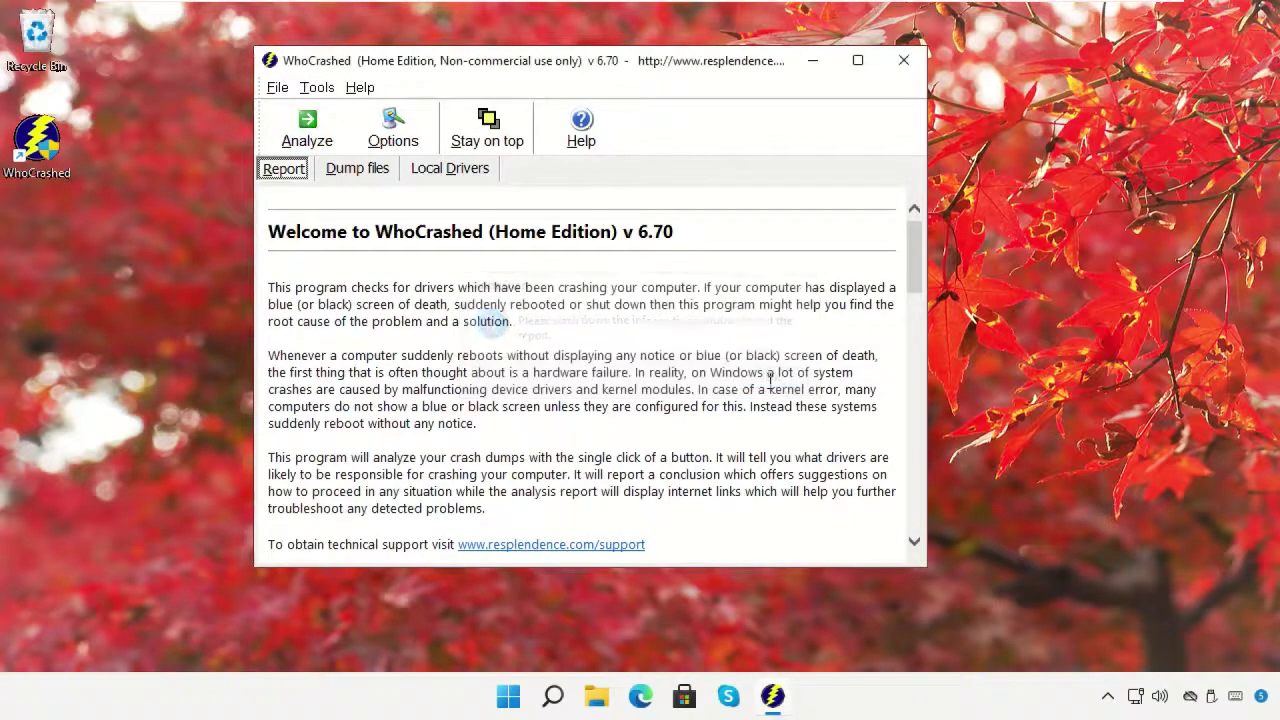
Examine the report's system information, crash dump analysis and conclusion, and close WhoCrashed
{"action": "scroll", "coordinate": [770, 382], "scroll_direction": "down", "scroll_amount": 2}
{"action": "scroll", "coordinate": [770, 381], "scroll_direction": "down", "scroll_amount": 9}
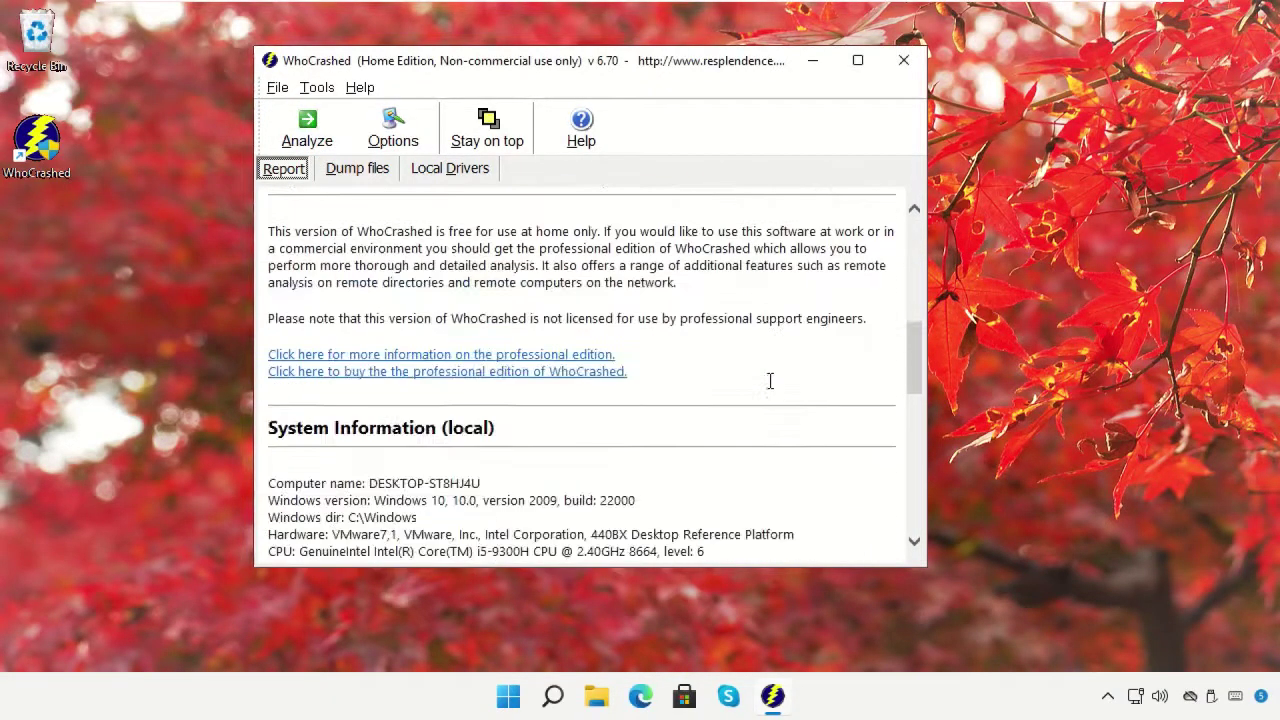
{"action": "scroll", "coordinate": [770, 381], "scroll_direction": "down", "scroll_amount": 2}
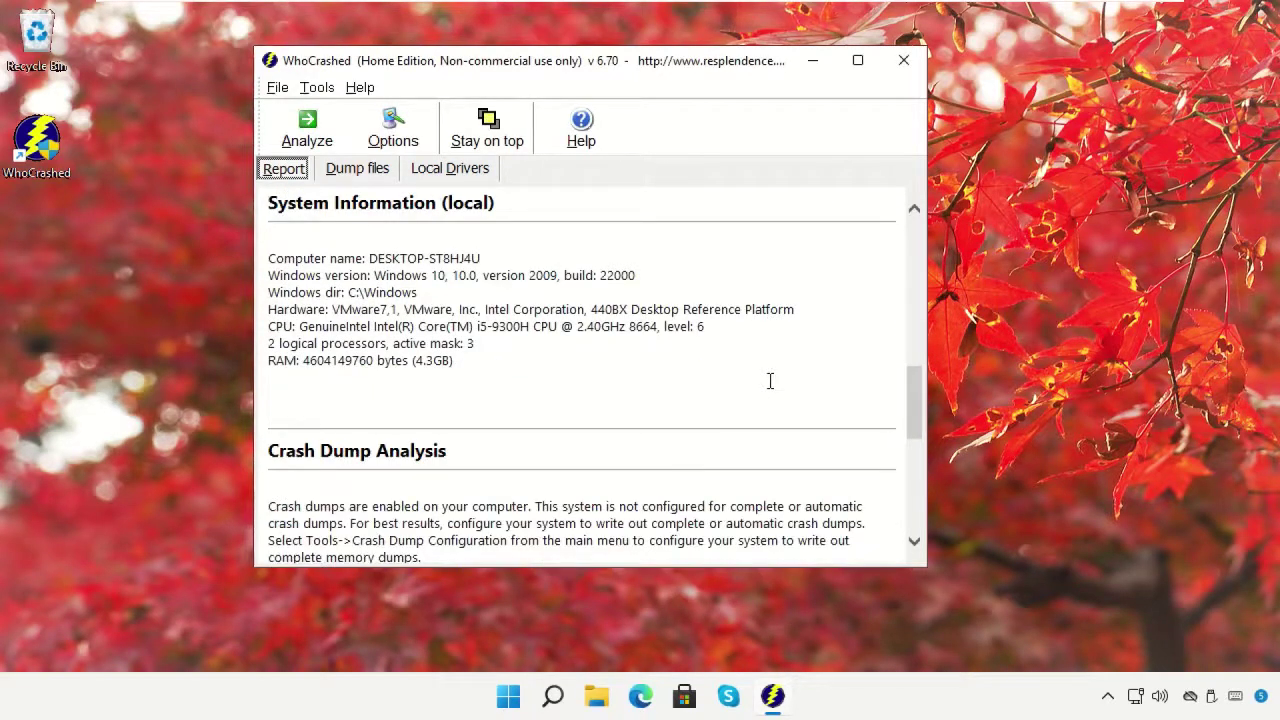
{"action": "scroll", "coordinate": [770, 381], "scroll_direction": "down", "scroll_amount": 5}
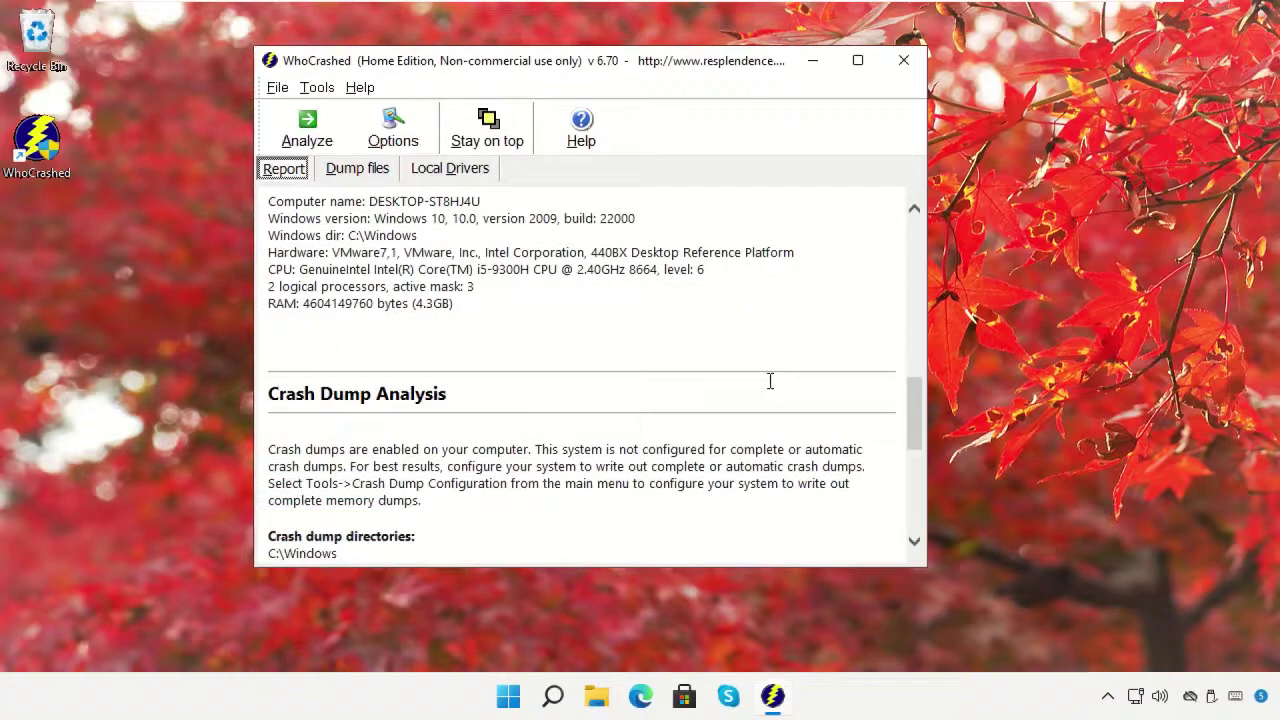
{"action": "scroll", "coordinate": [770, 381], "scroll_direction": "up", "scroll_amount": 1}
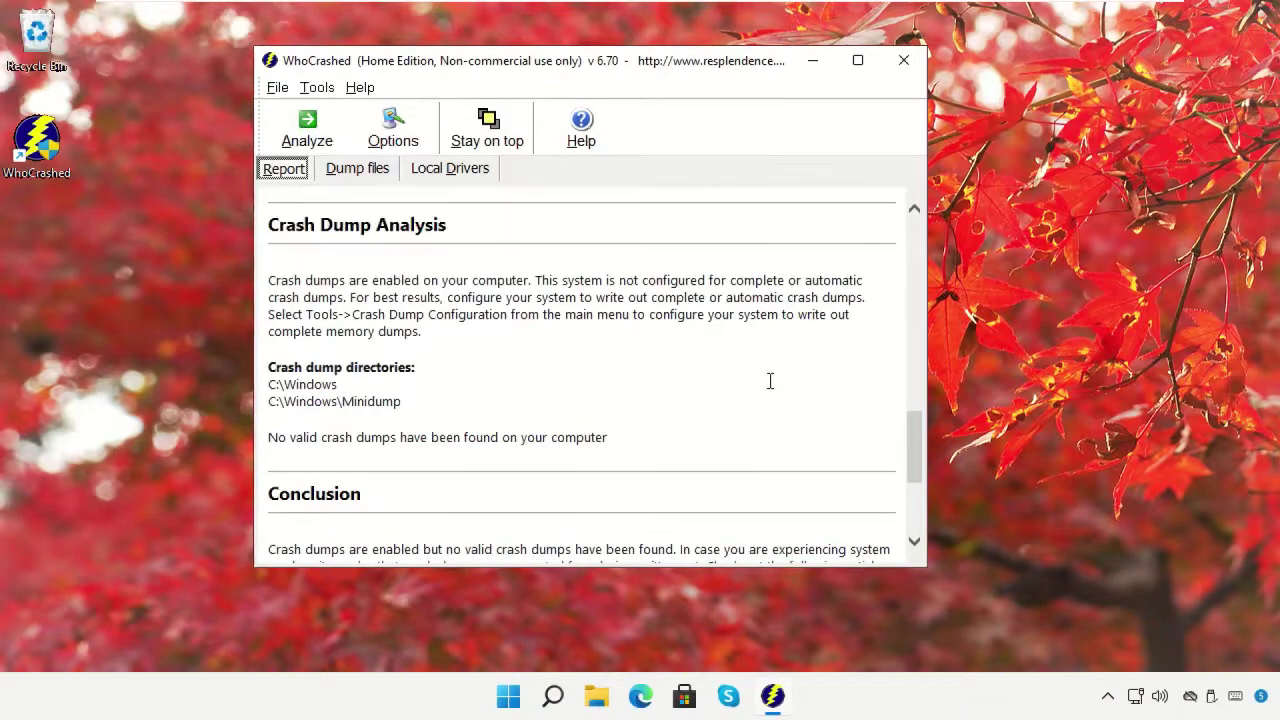
{"action": "scroll", "coordinate": [770, 381], "scroll_direction": "down", "scroll_amount": 3}
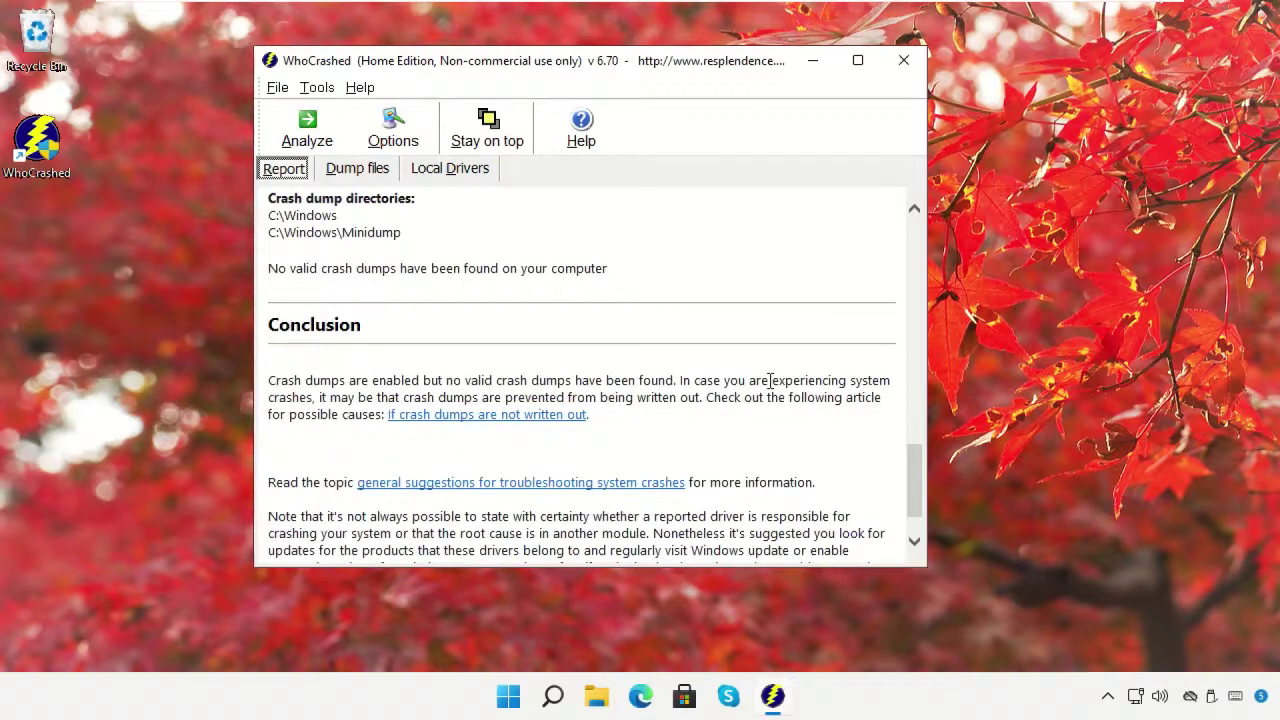
{"action": "scroll", "coordinate": [770, 381], "scroll_direction": "up", "scroll_amount": 3}
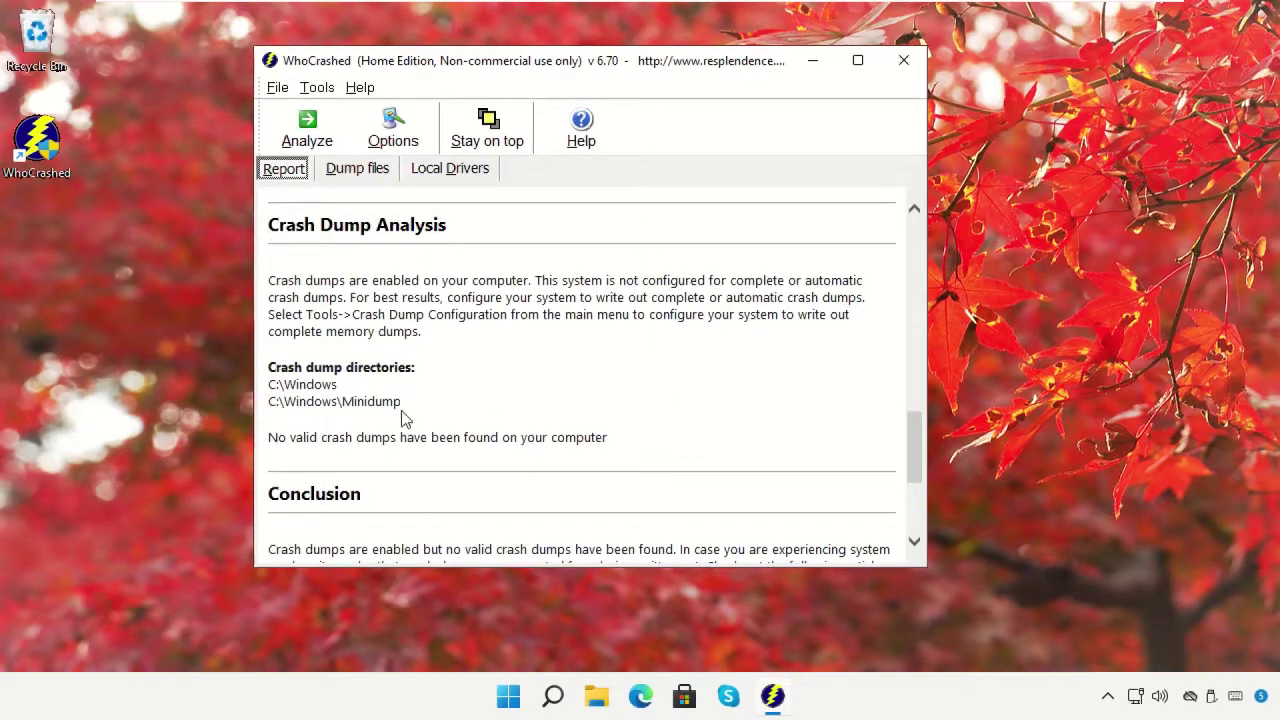
{"action": "left_click", "coordinate": [278, 453]}
{"action": "left_click", "coordinate": [903, 62]}
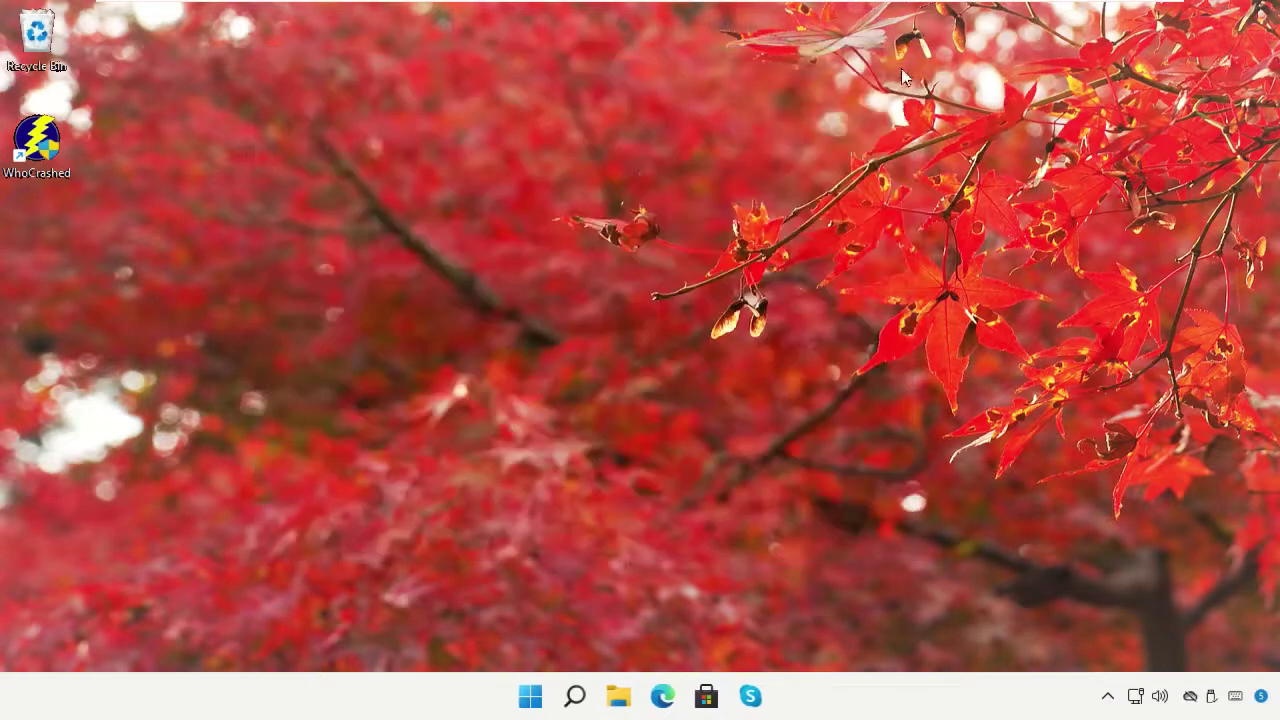
Run msinfo32 to open System Information
{"action": "right_click", "coordinate": [532, 697]}
{"action": "left_click", "coordinate": [506, 578]}
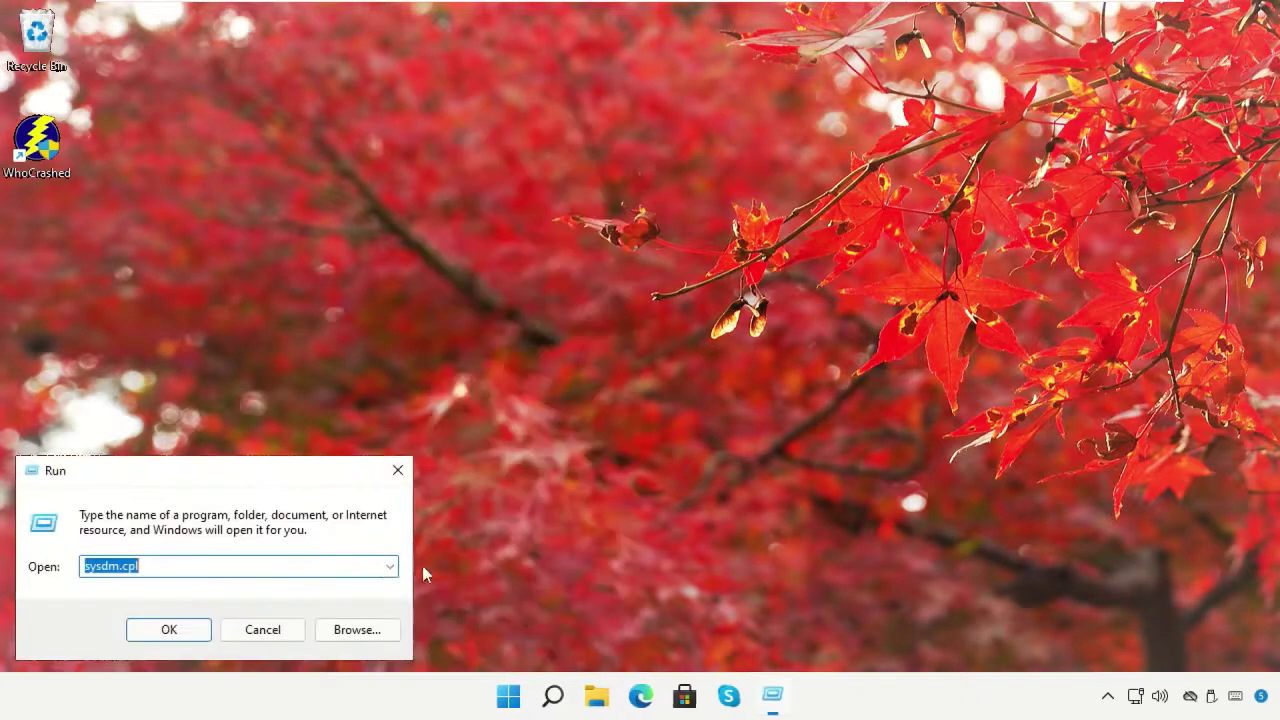
{"action": "key", "text": "BackSpace"}
{"action": "type", "text": "msinfo32"}
{"action": "left_click", "coordinate": [170, 630]}
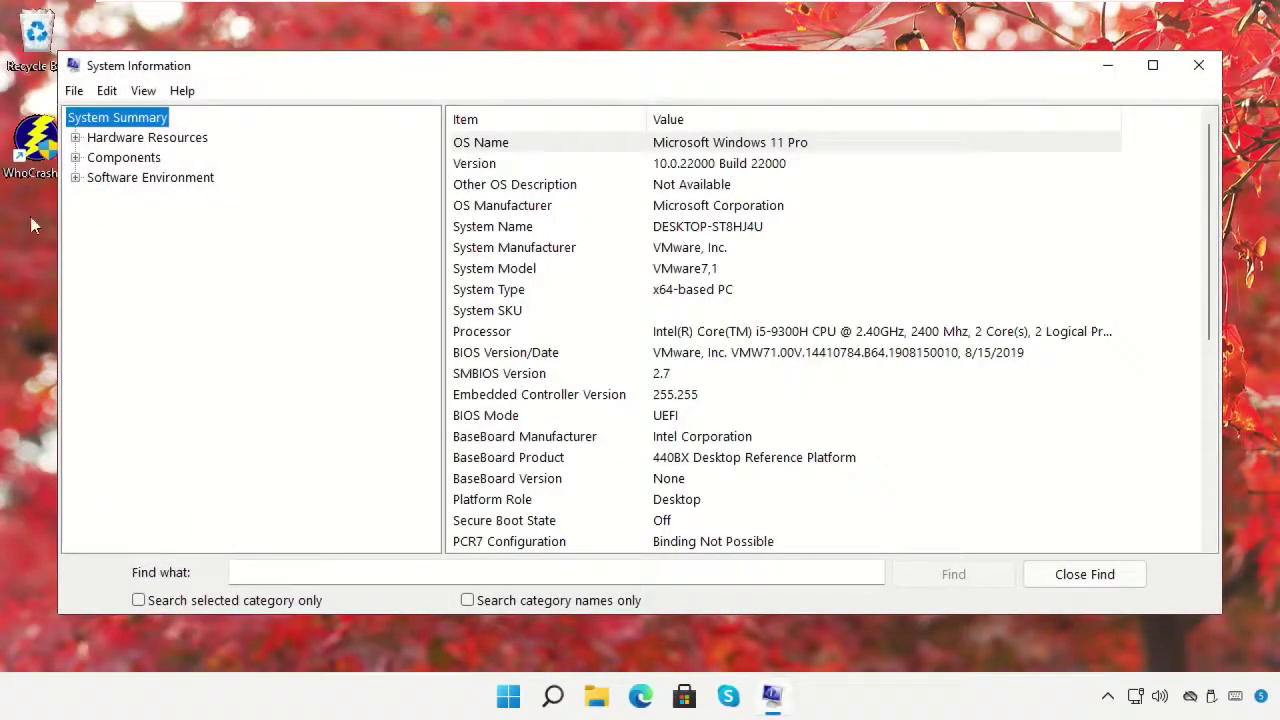
Examine the Running Tasks list under Software Environment, including process versions and file dates, and close System Information
{"action": "left_click", "coordinate": [76, 178]}
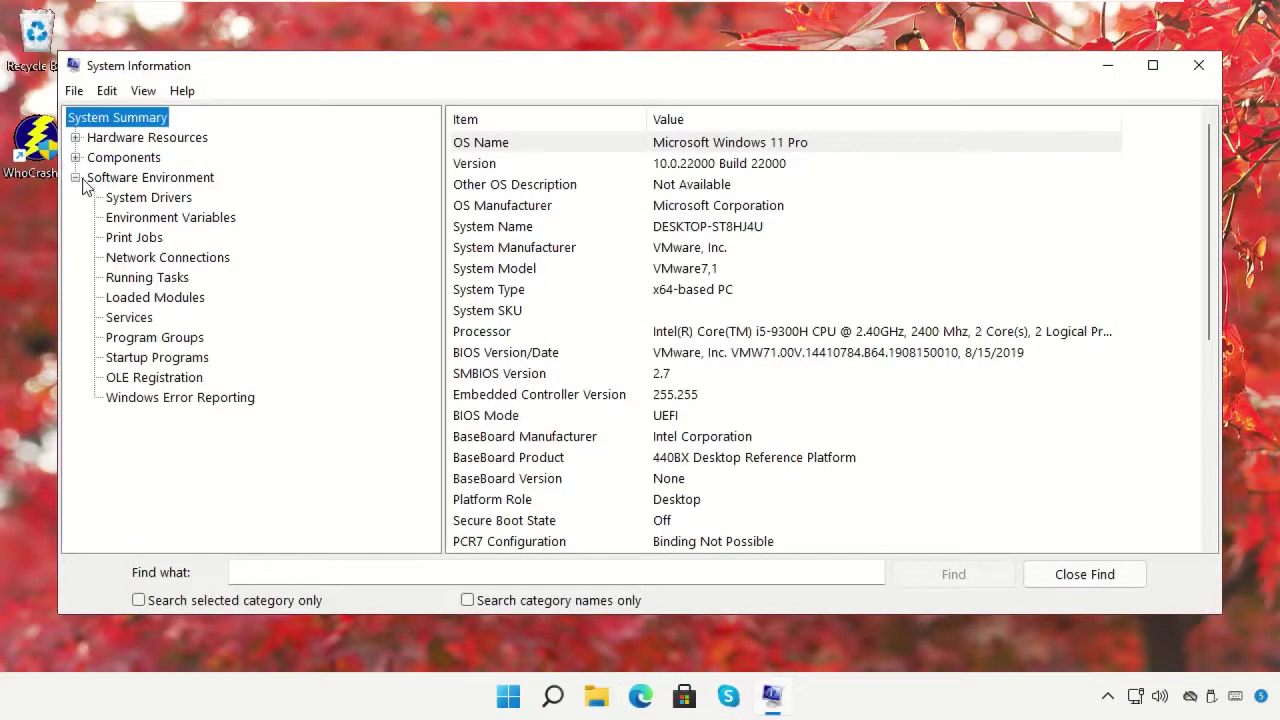
{"action": "left_click", "coordinate": [125, 284]}
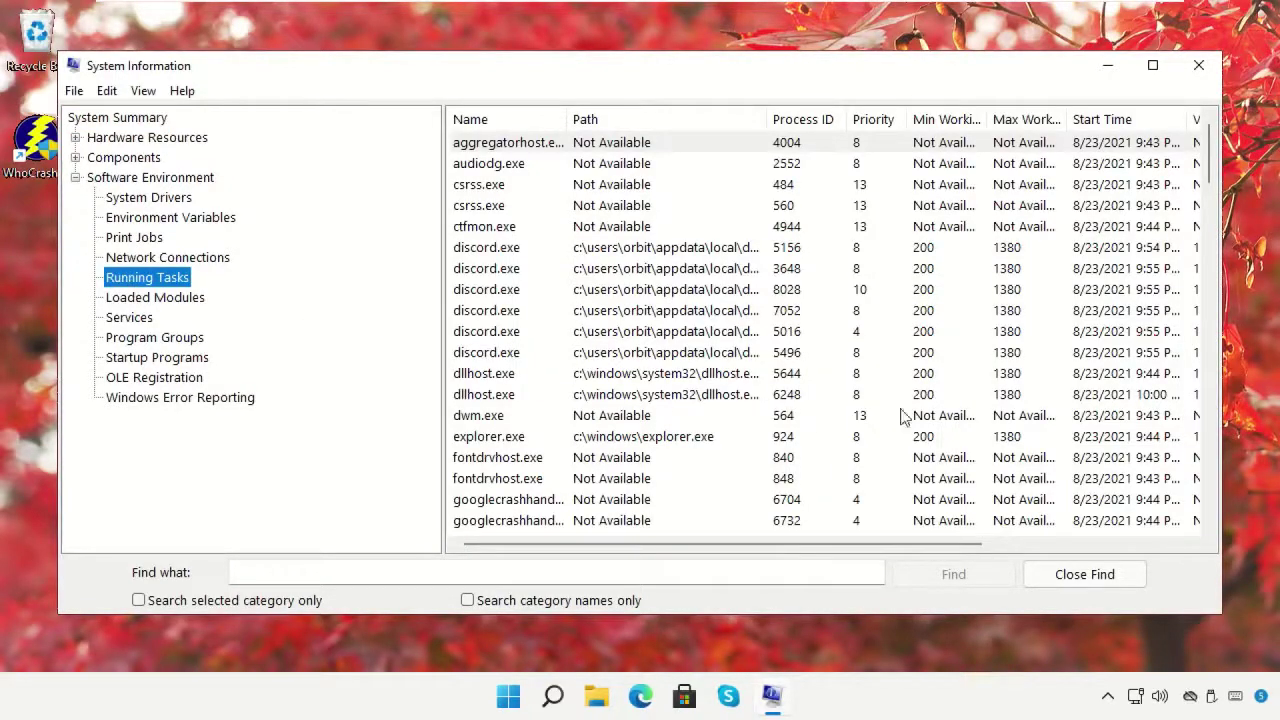
{"action": "left_click_drag", "start_coordinate": [834, 548], "coordinate": [1007, 536]}
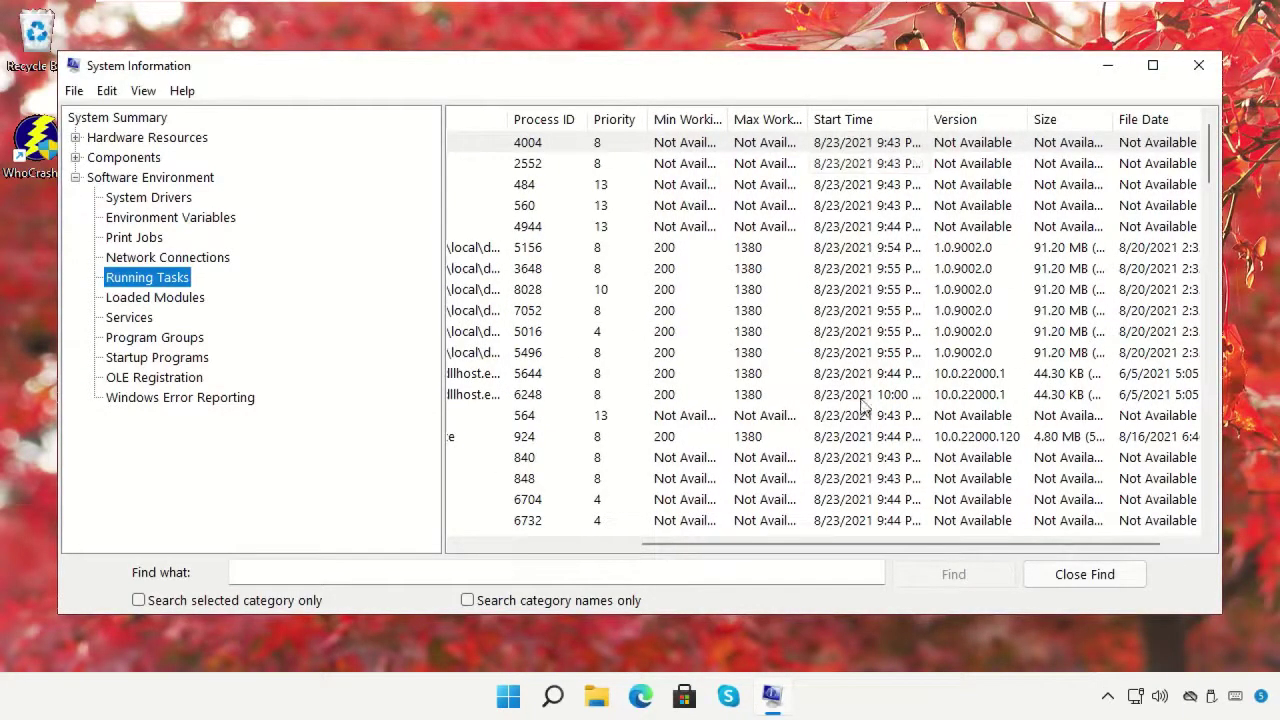
{"action": "scroll", "coordinate": [872, 515], "scroll_direction": "down", "scroll_amount": 2}
{"action": "scroll", "coordinate": [872, 515], "scroll_direction": "down", "scroll_amount": 10}
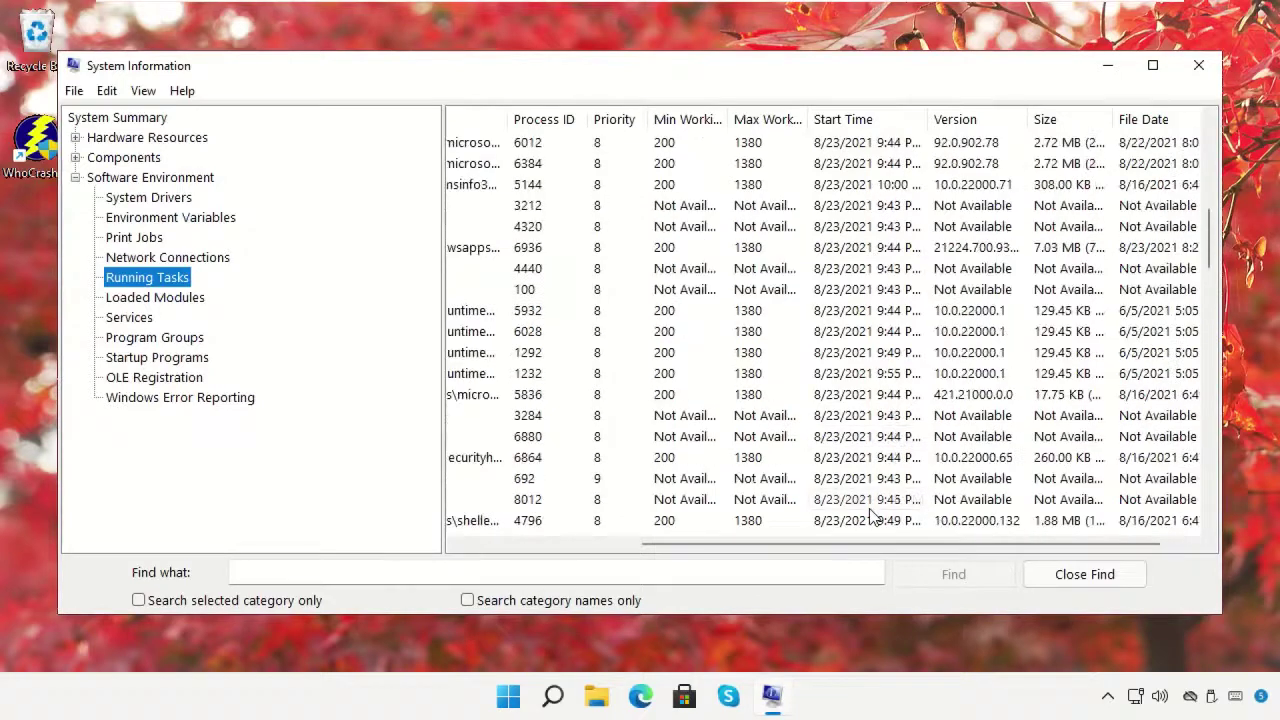
{"action": "left_click_drag", "start_coordinate": [1210, 290], "coordinate": [1212, 530]}
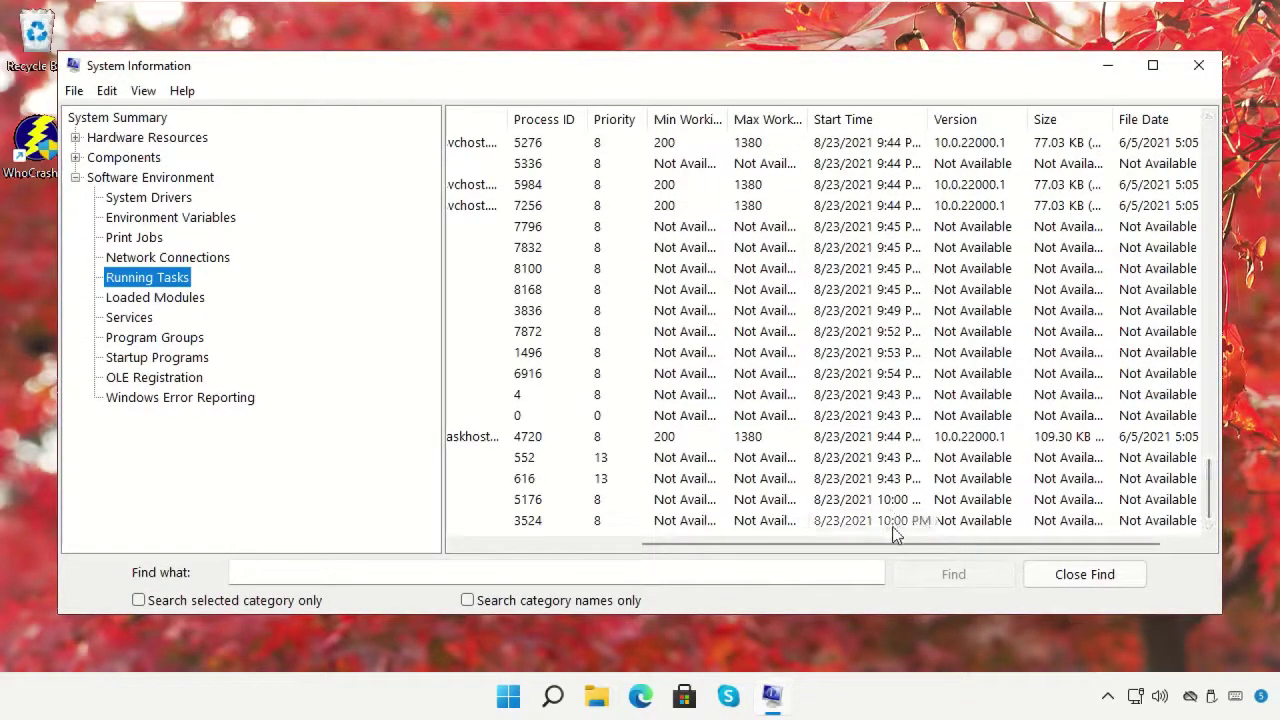
{"action": "left_click", "coordinate": [1199, 65]}
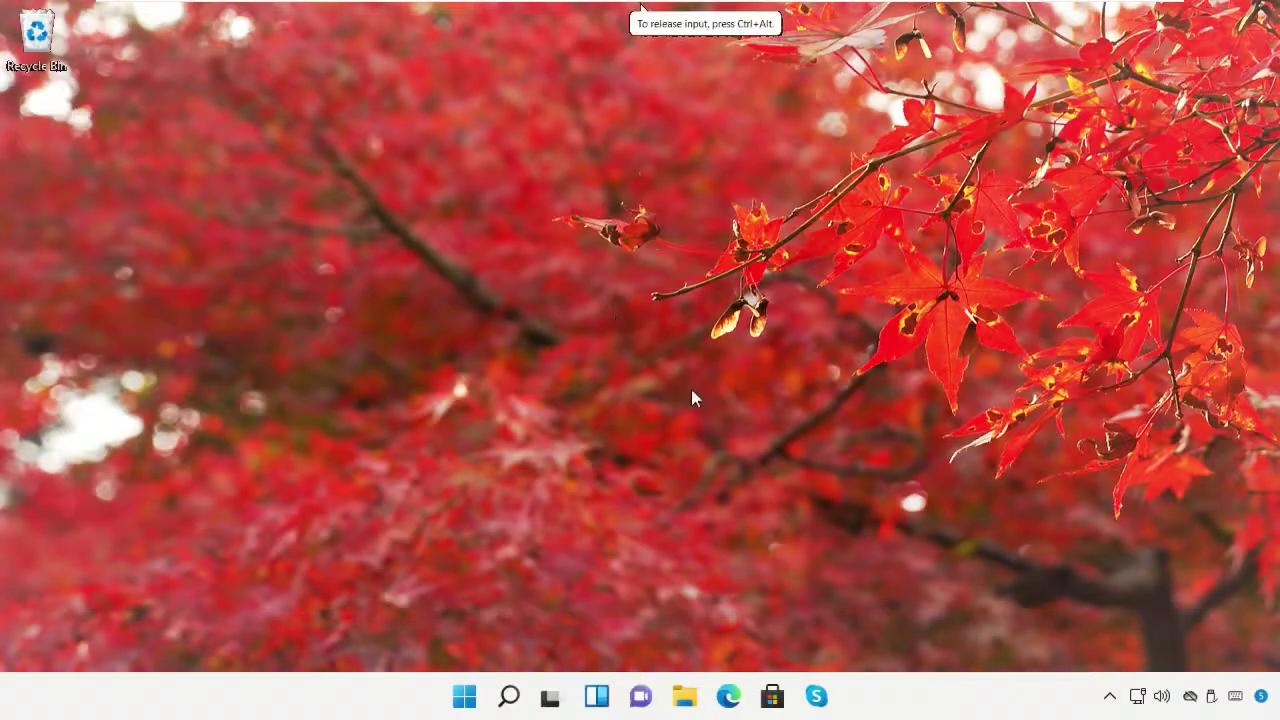
Open Task Manager and start creating a new task
{"action": "left_click", "coordinate": [513, 695]}
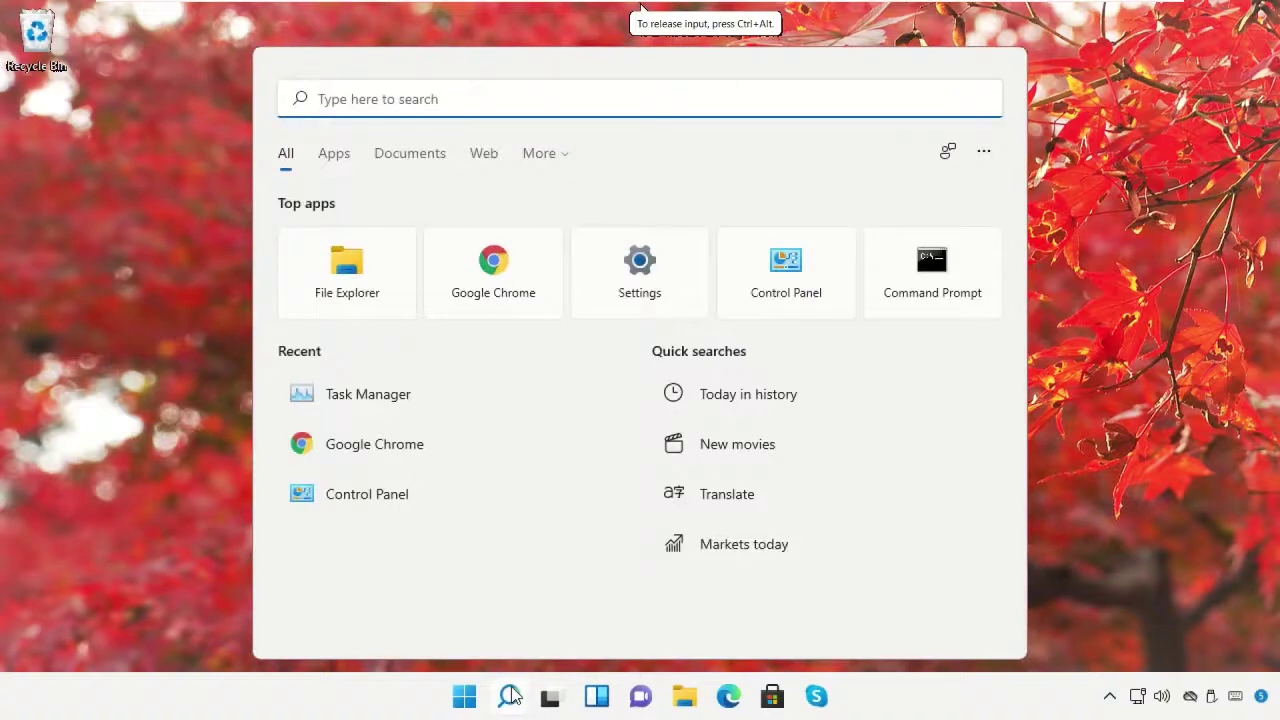
{"action": "type", "text": "task manger"}
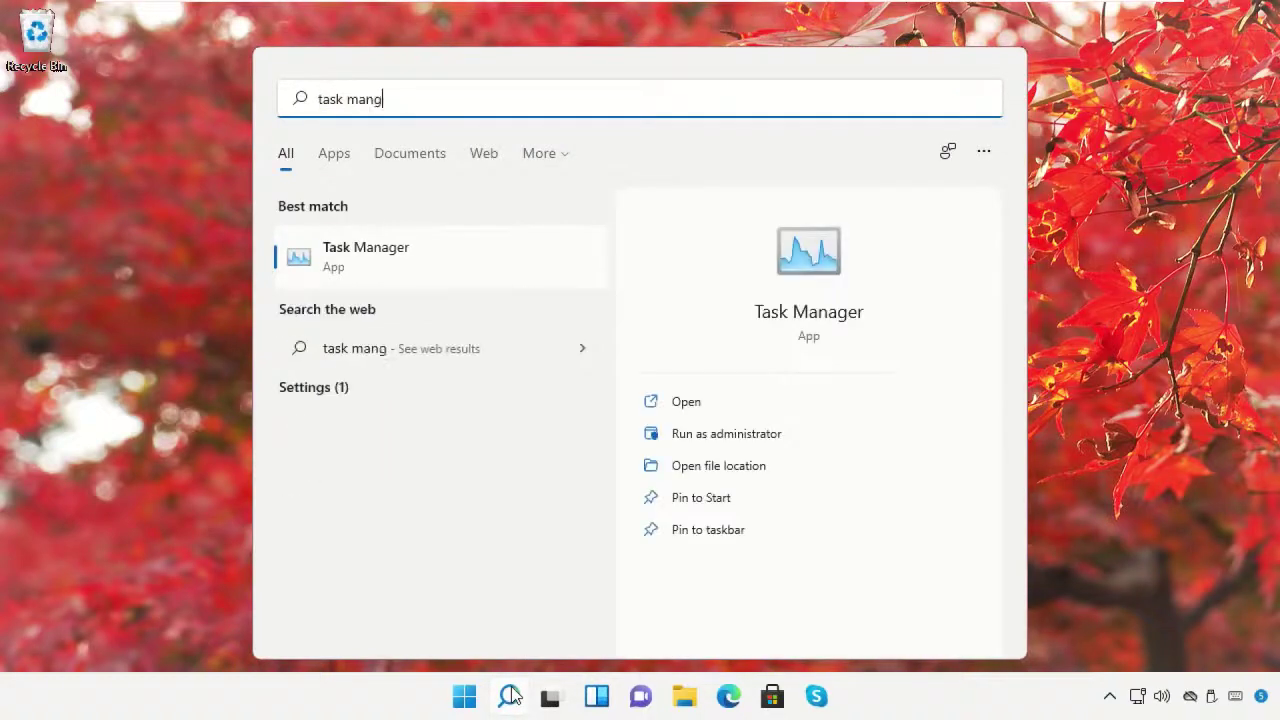
{"action": "left_click", "coordinate": [364, 265]}
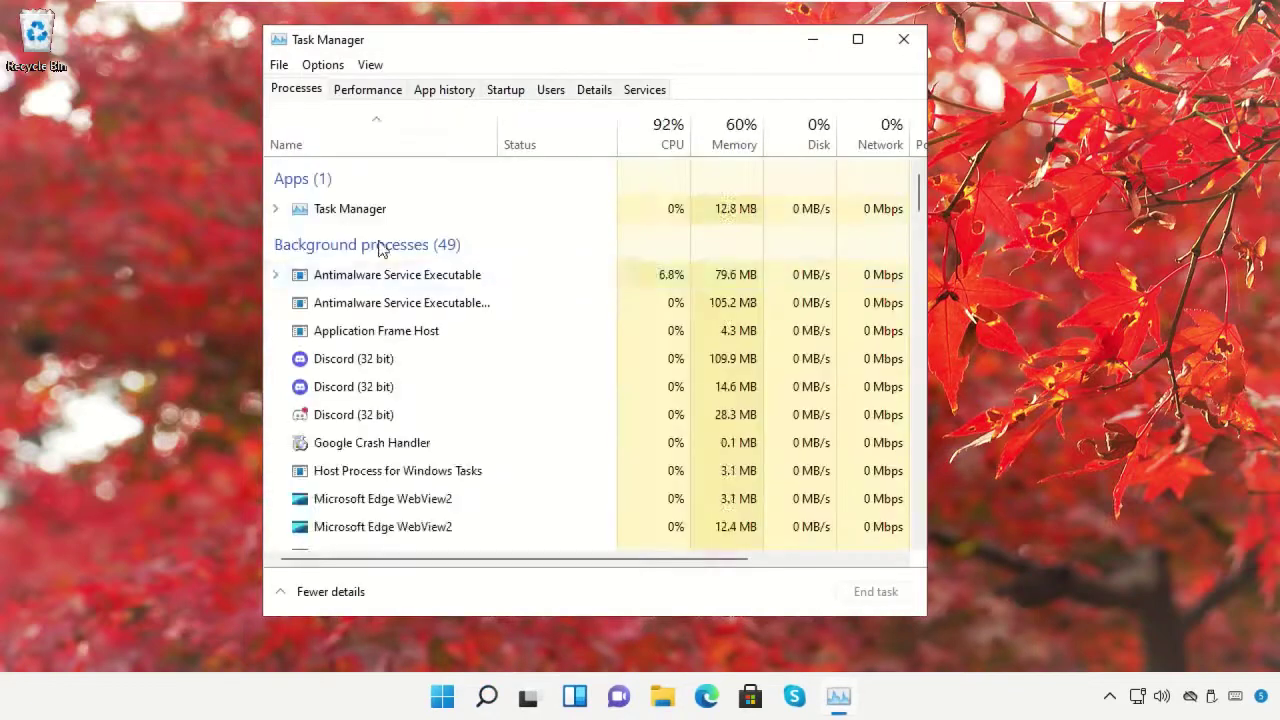
{"action": "left_click", "coordinate": [279, 66]}
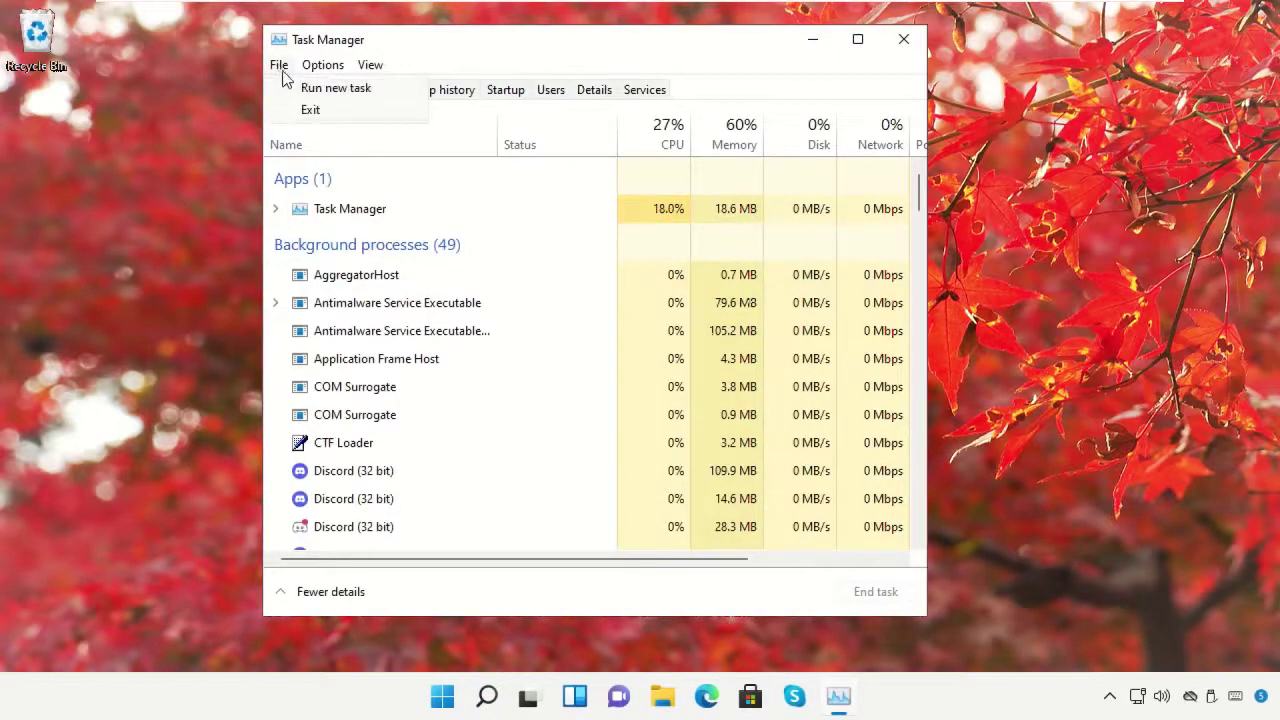
{"action": "left_click", "coordinate": [308, 87]}
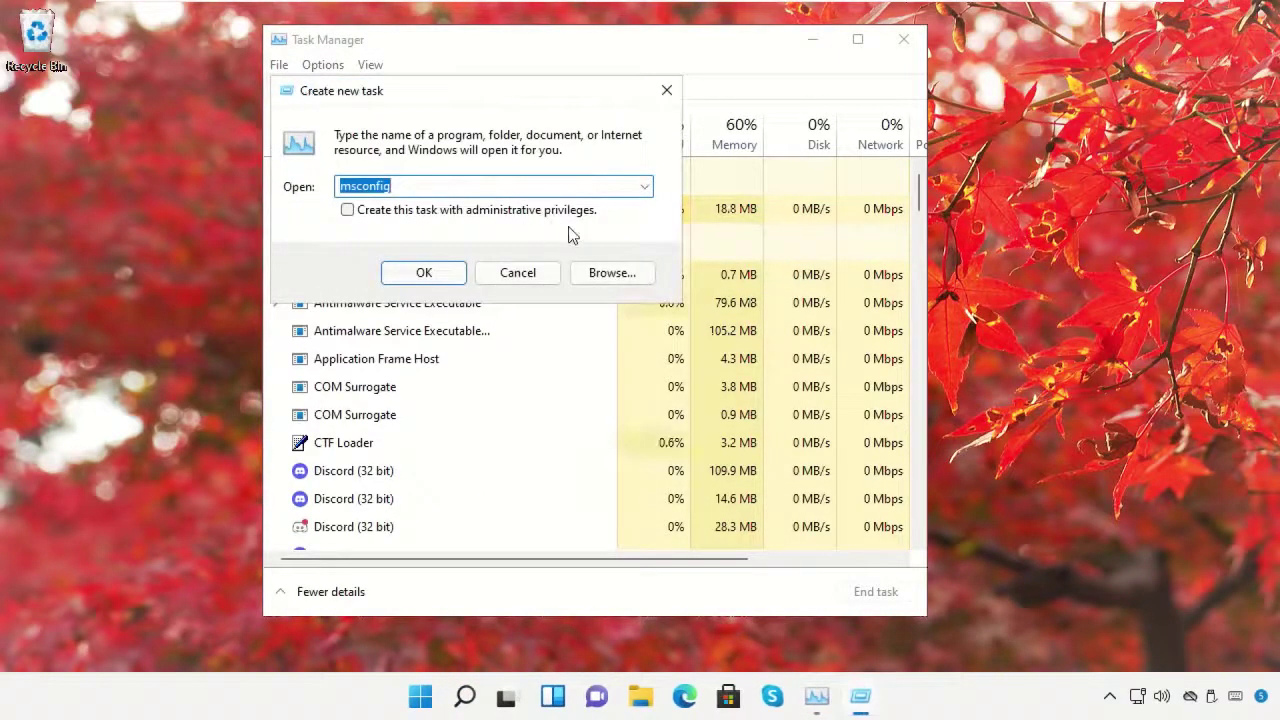
Browse for the new task's program in the System32 folder under Windows on Local Disk (C:)
{"action": "left_click", "coordinate": [612, 276]}
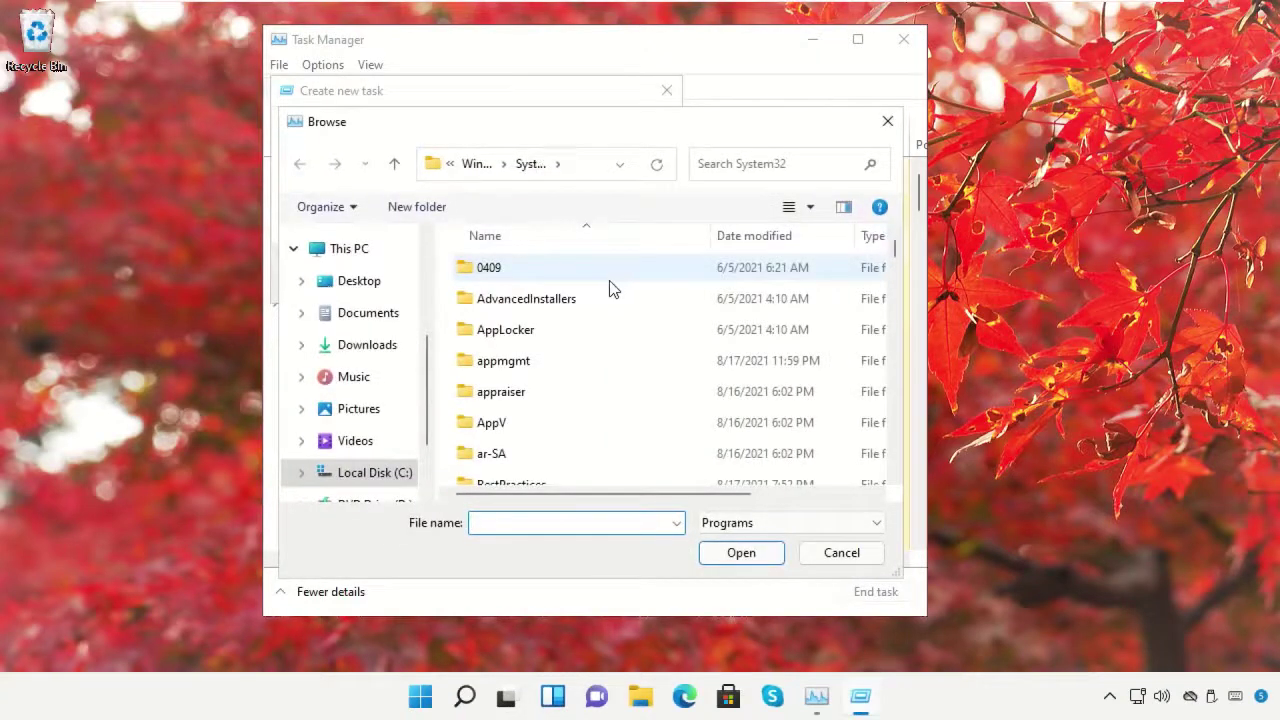
{"action": "left_click", "coordinate": [378, 474]}
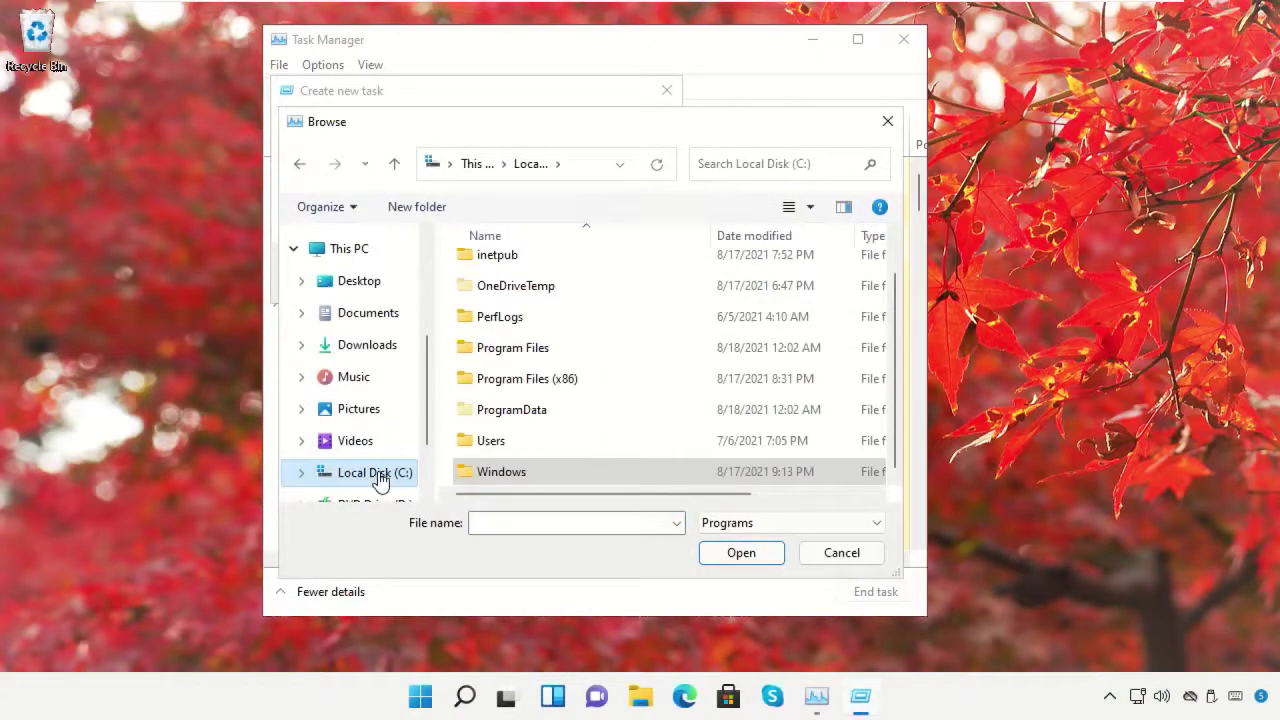
{"action": "left_click", "coordinate": [358, 250]}
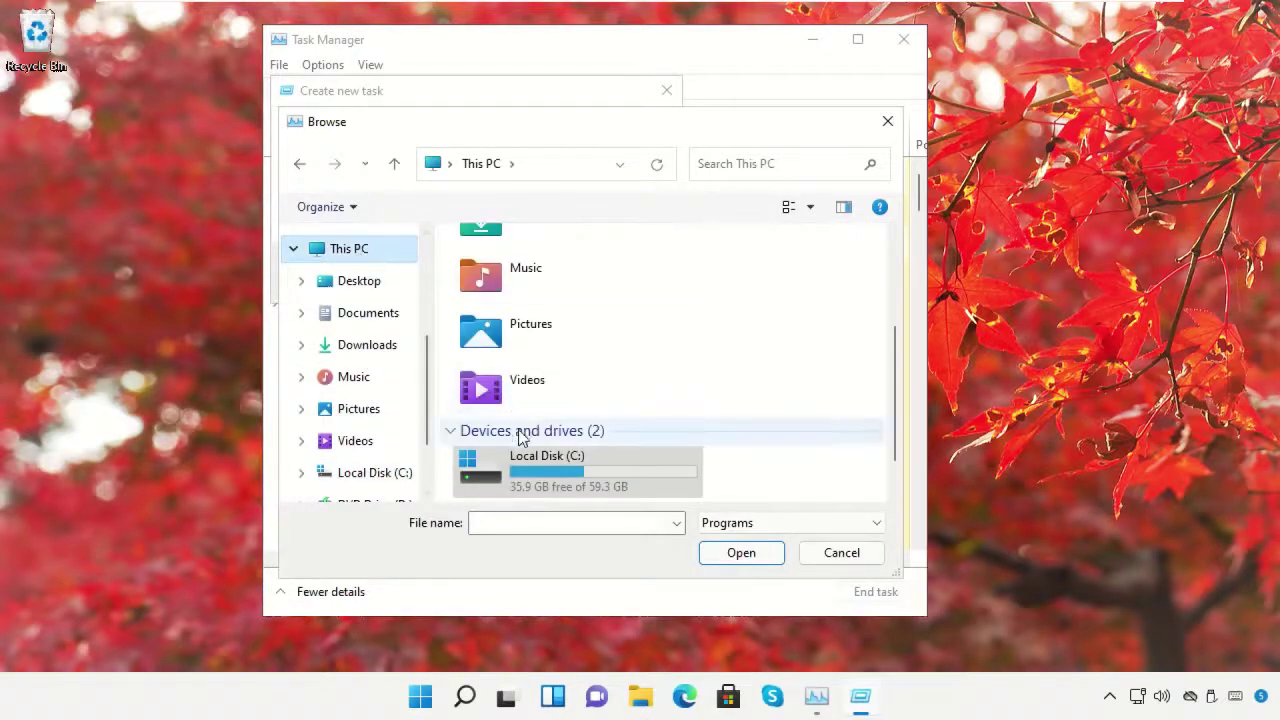
{"action": "double_click", "coordinate": [546, 462]}
{"action": "scroll", "coordinate": [545, 425], "scroll_direction": "down", "scroll_amount": 1}
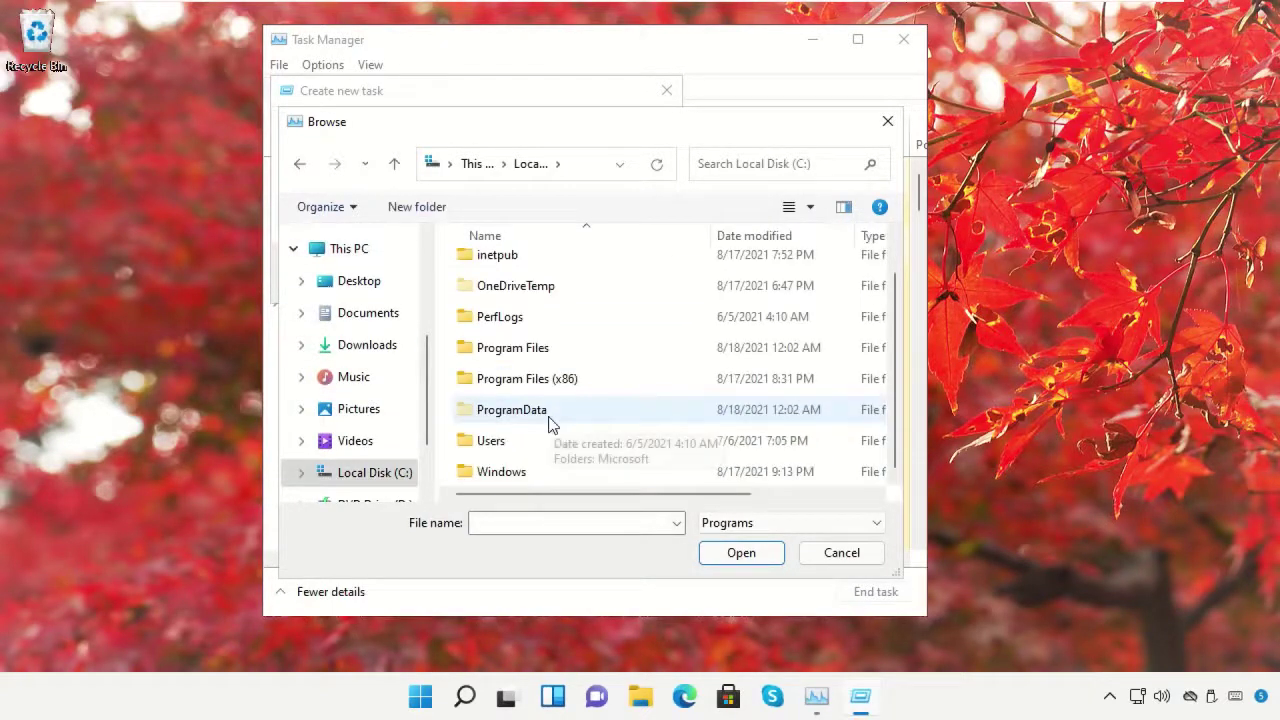
{"action": "double_click", "coordinate": [530, 474]}
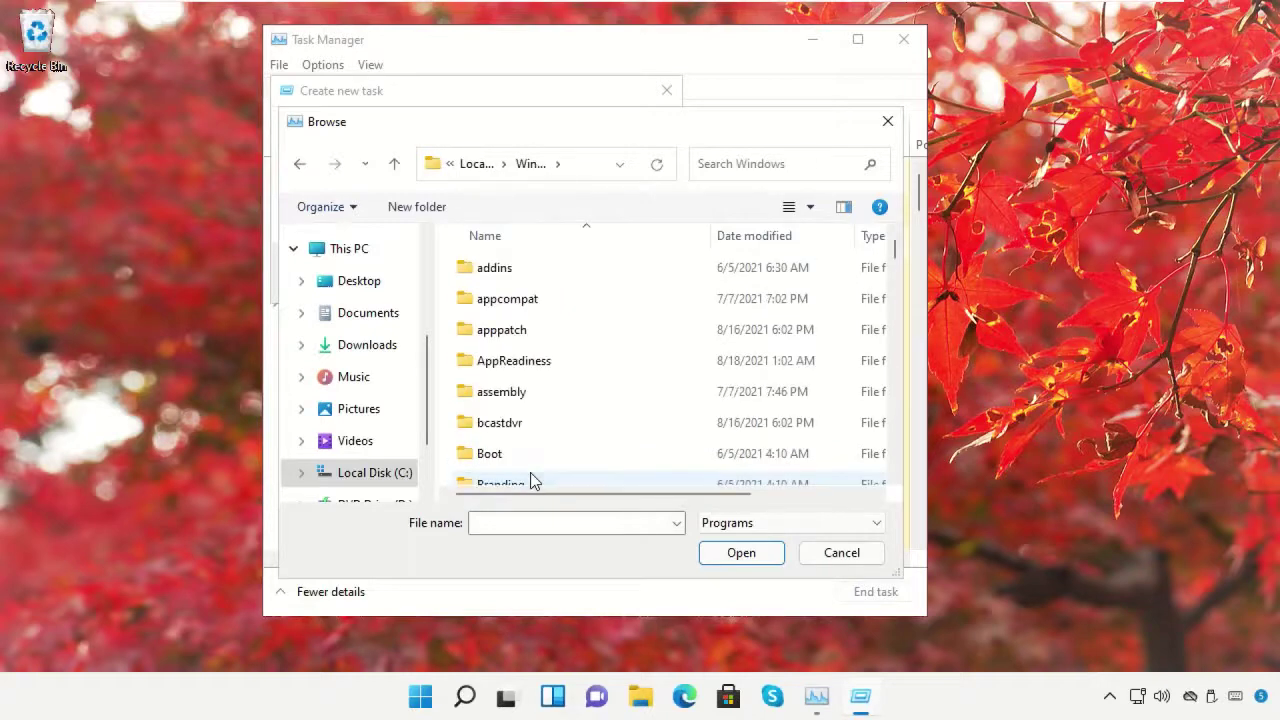
{"action": "scroll", "coordinate": [526, 405], "scroll_direction": "down", "scroll_amount": 12}
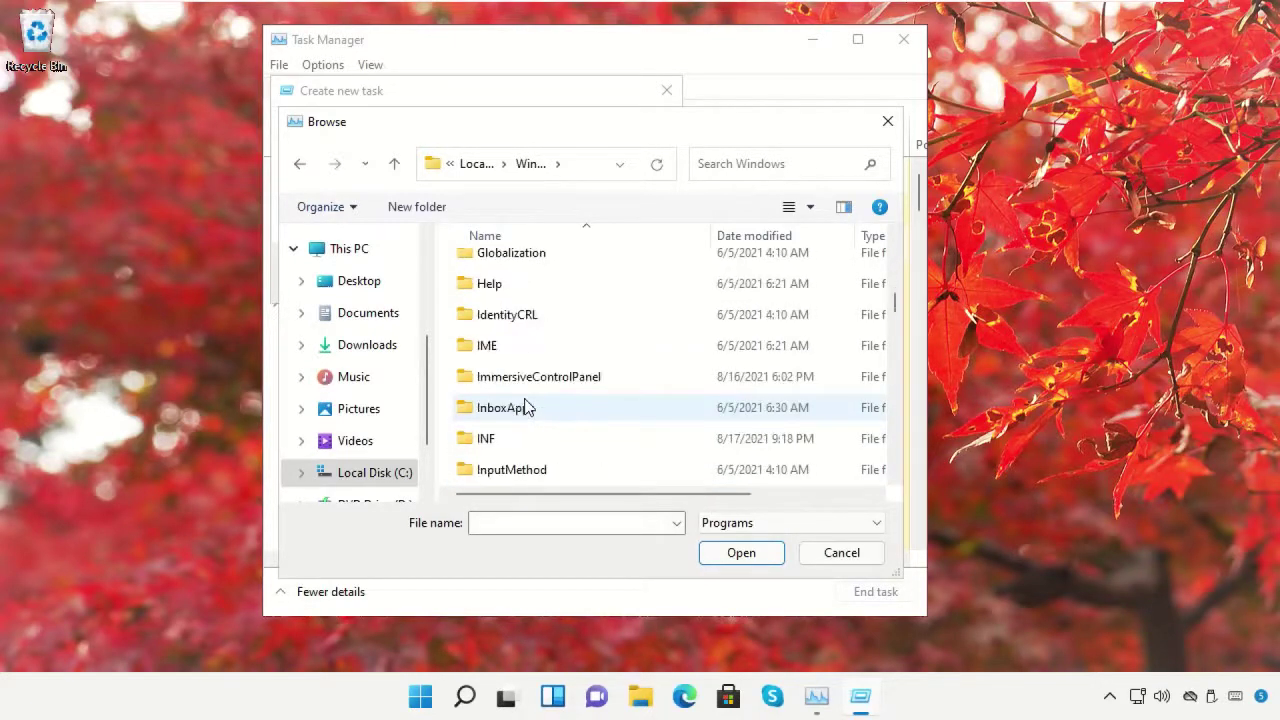
{"action": "scroll", "coordinate": [526, 405], "scroll_direction": "down", "scroll_amount": 8}
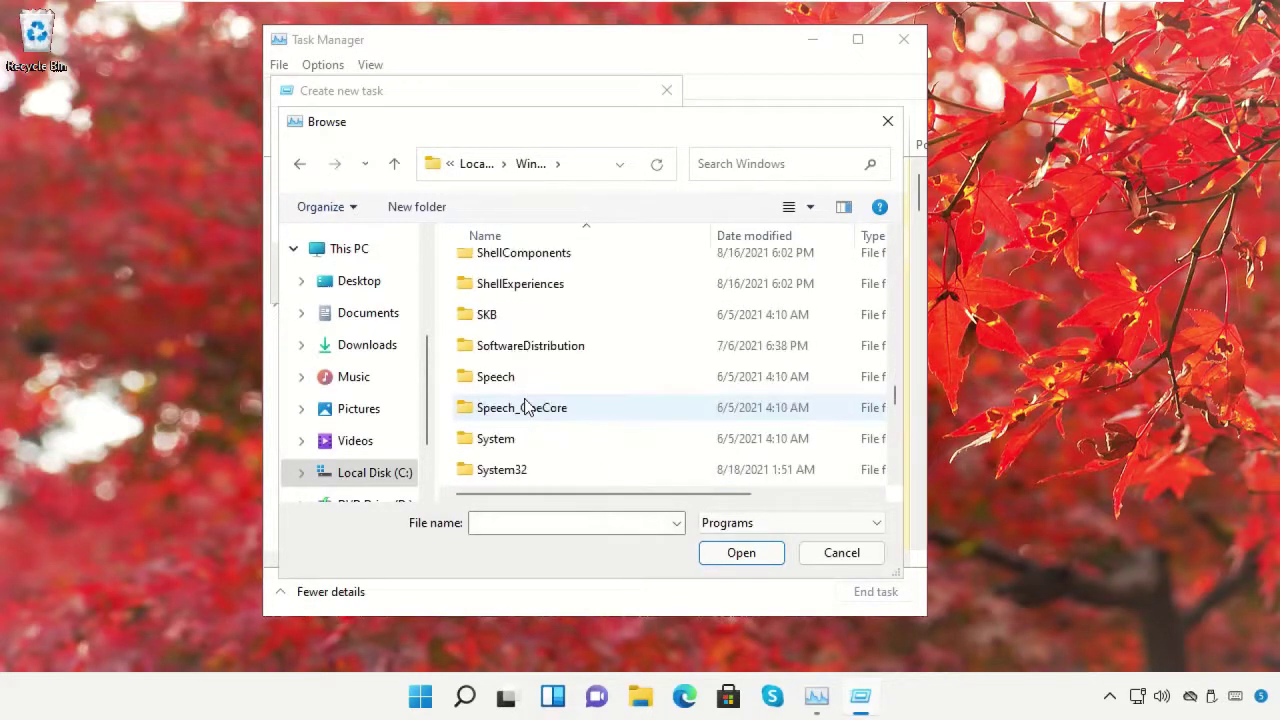
{"action": "left_click", "coordinate": [503, 386]}
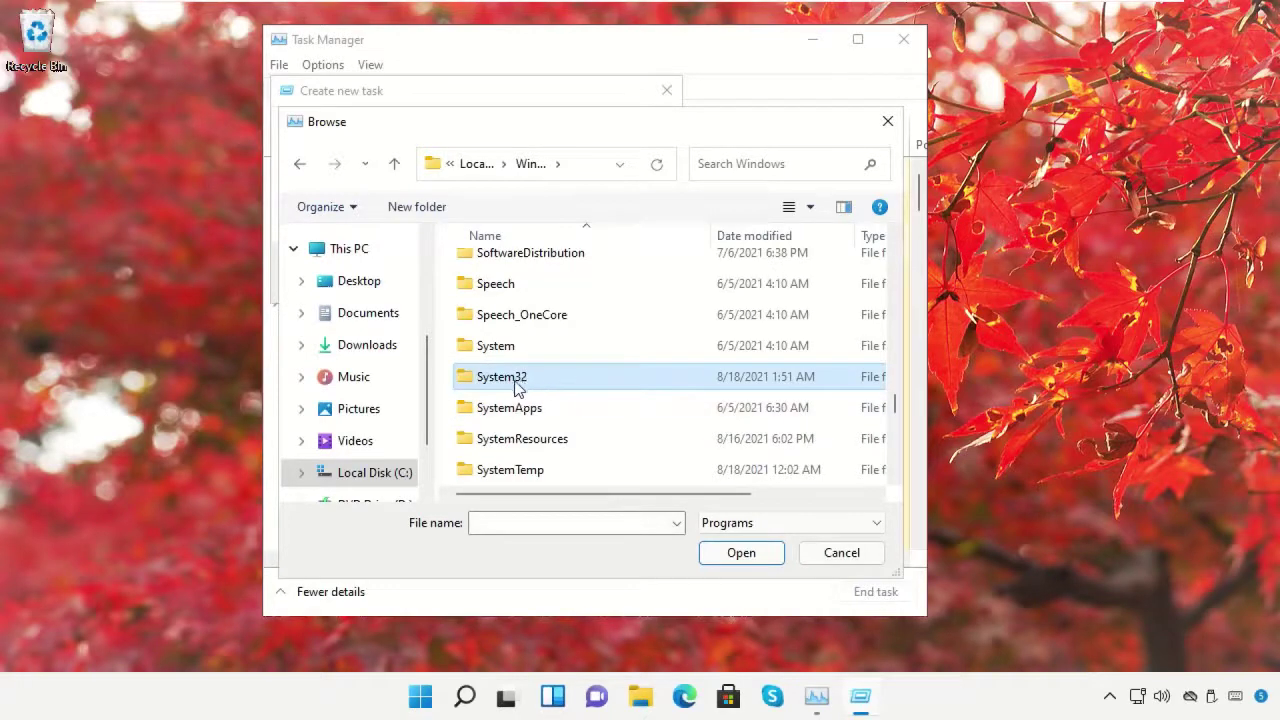
{"action": "left_click", "coordinate": [741, 553]}
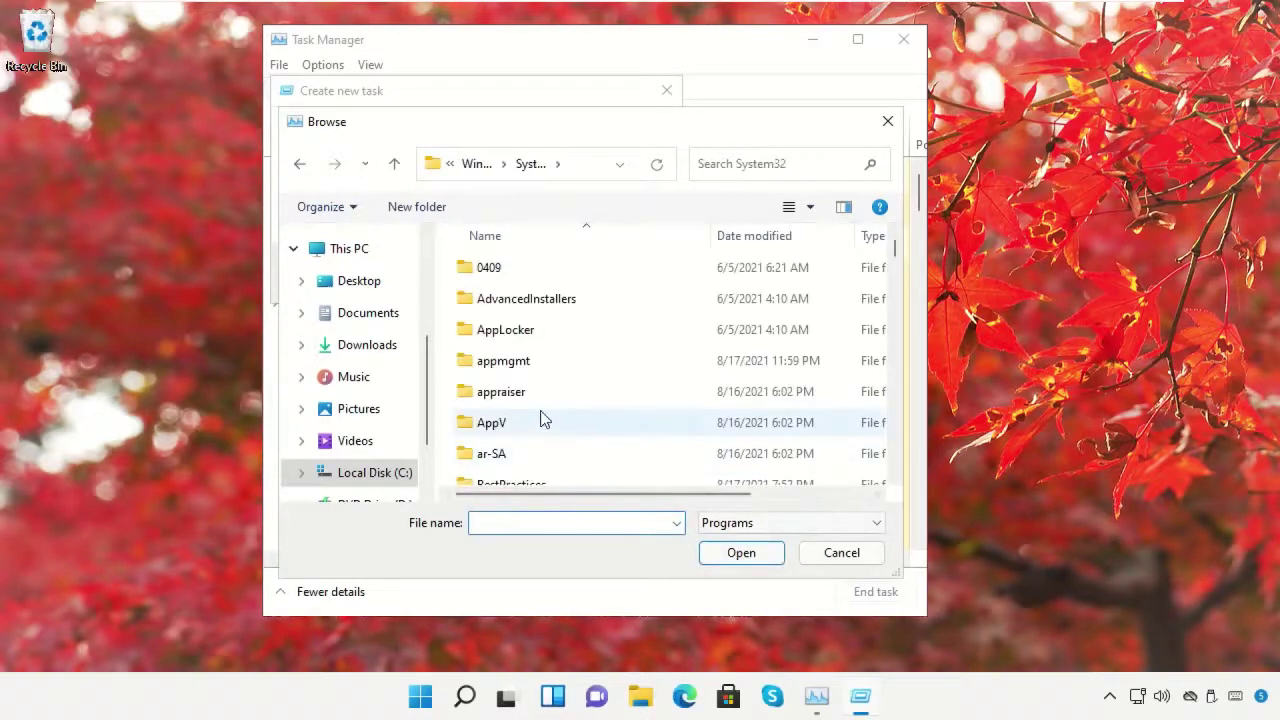
Choose cmd from the System32 folder as the program for the new task
{"action": "type", "text": "cchange"}
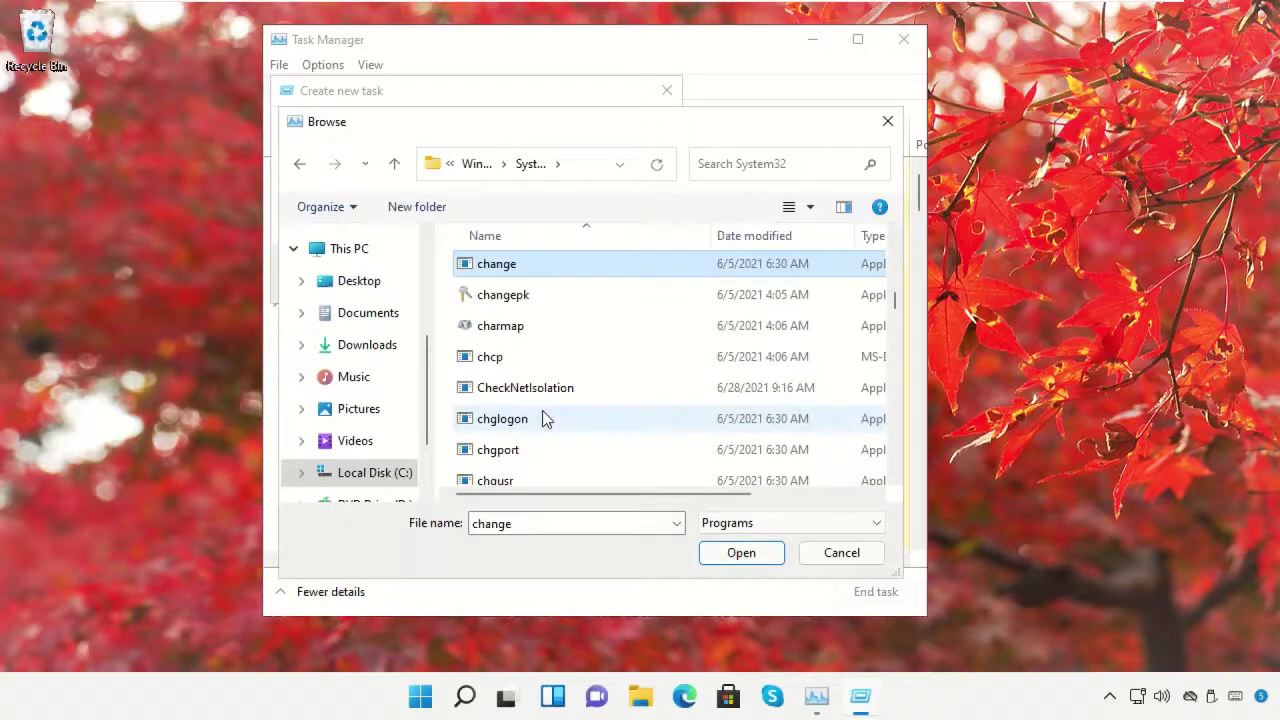
{"action": "scroll", "coordinate": [545, 418], "scroll_direction": "down", "scroll_amount": 6}
{"action": "scroll", "coordinate": [545, 418], "scroll_direction": "up", "scroll_amount": 1}
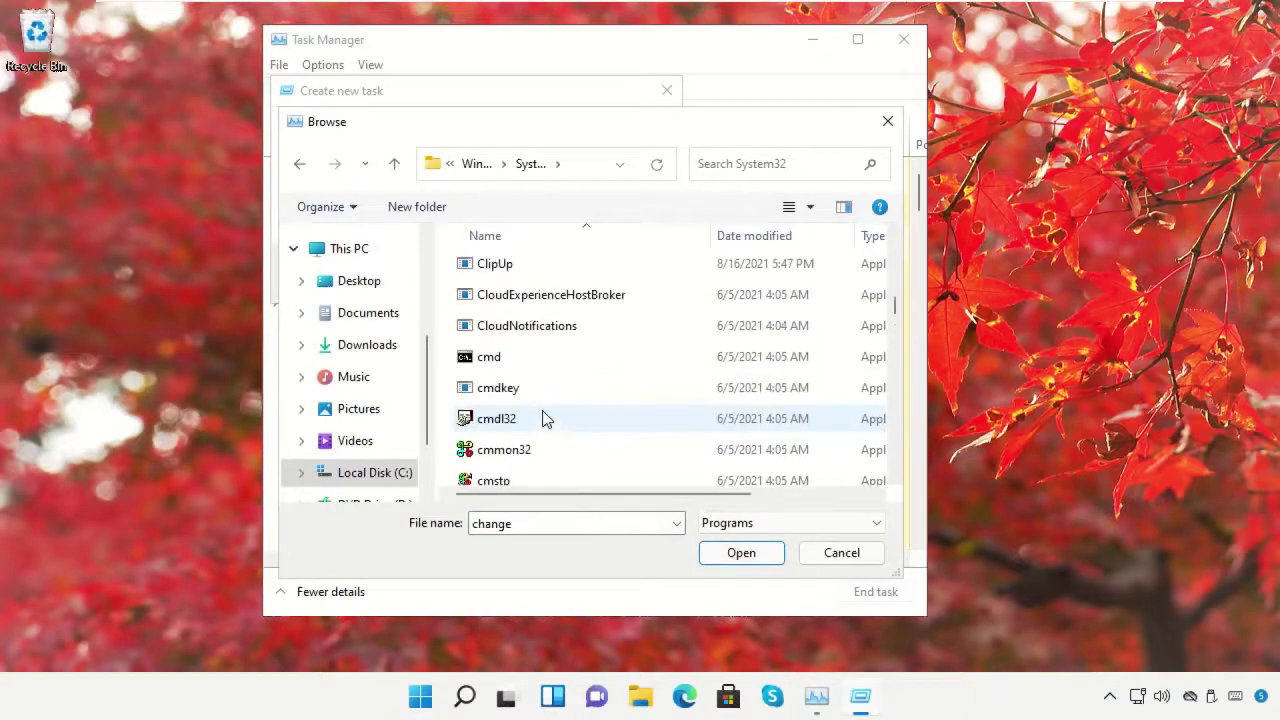
{"action": "left_click", "coordinate": [499, 364]}
{"action": "left_click", "coordinate": [738, 553]}
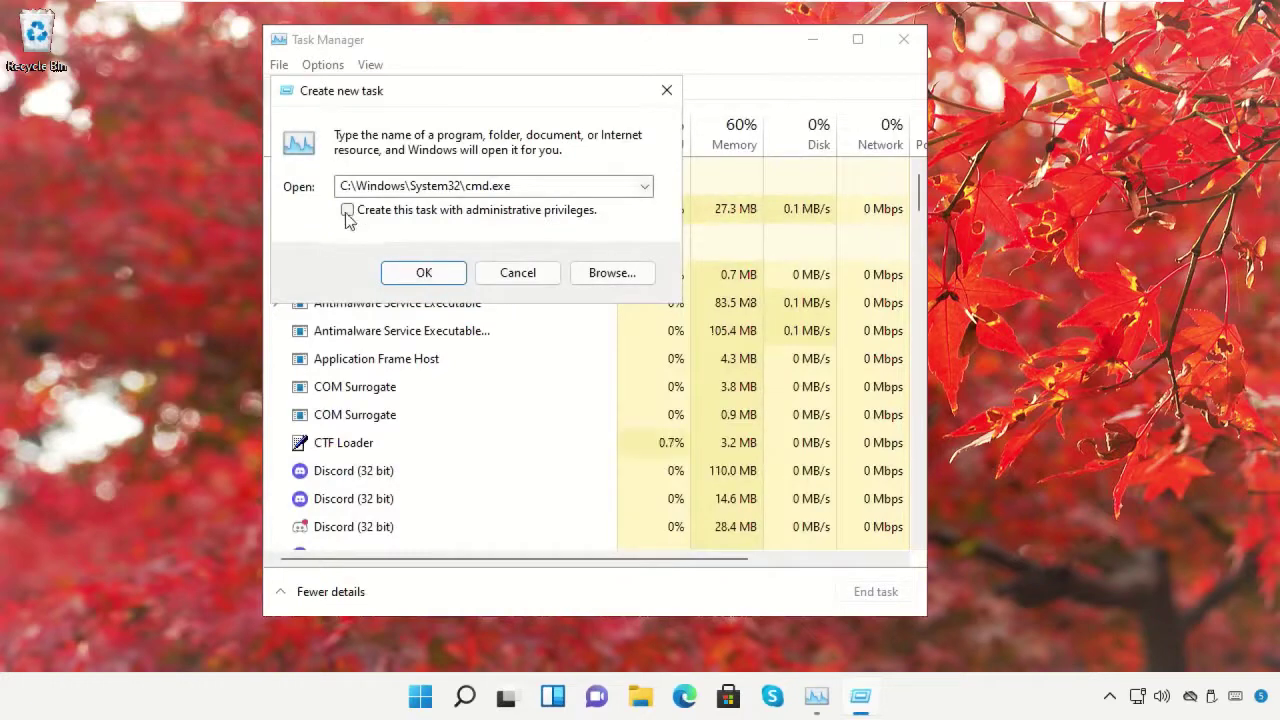
Run the cmd.exe task with administrative privileges and close Task Manager
{"action": "left_click", "coordinate": [348, 211]}
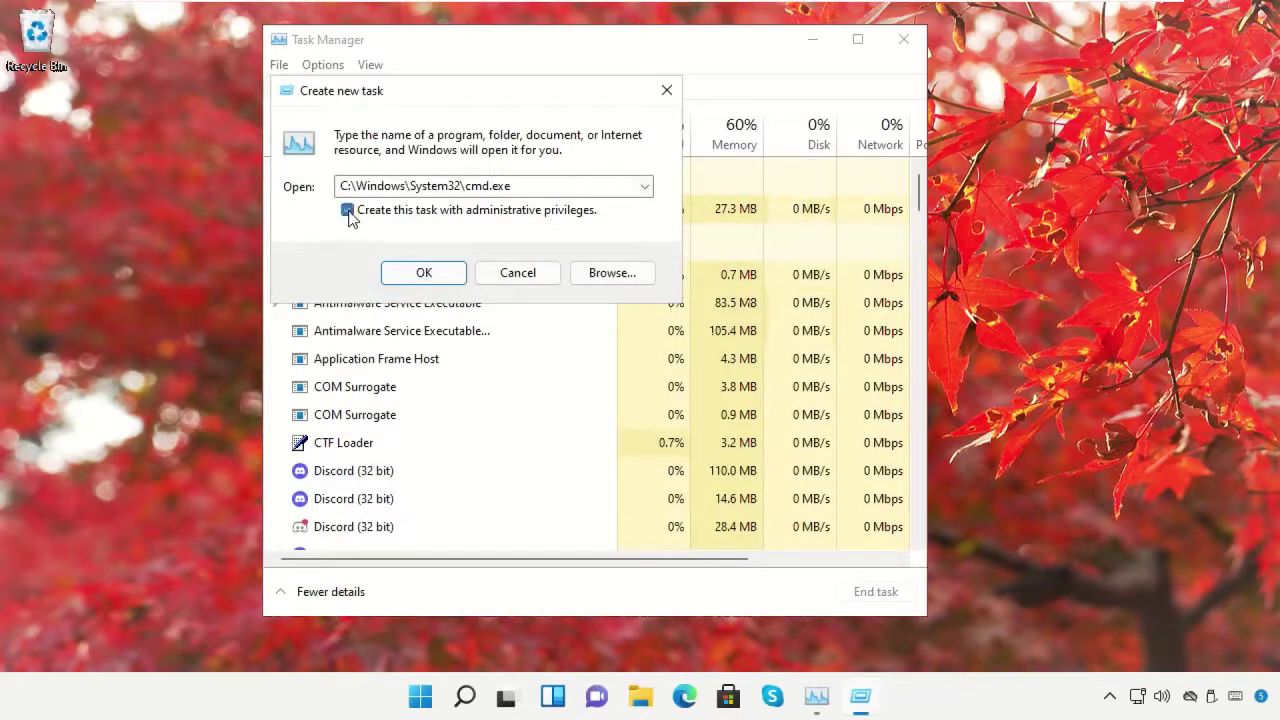
{"action": "left_click", "coordinate": [424, 274]}
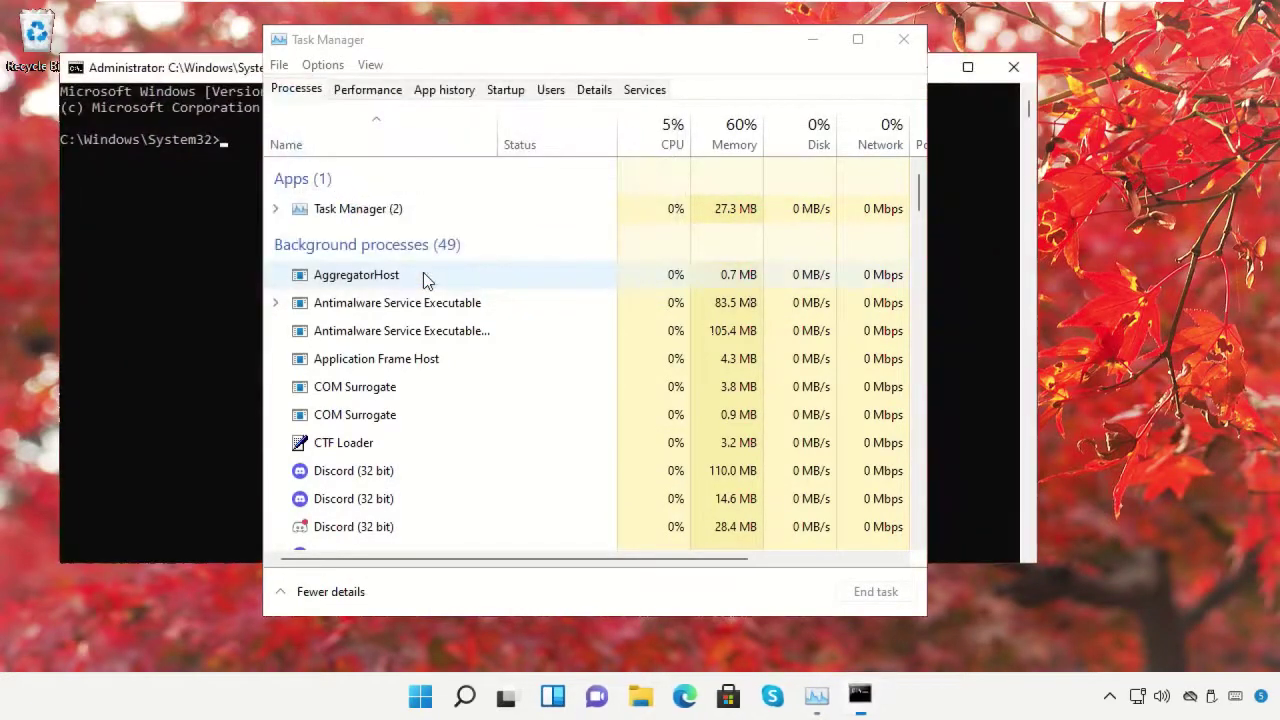
{"action": "left_click", "coordinate": [904, 40]}
Shrink the Command Prompt window to run gpupdate in it, and close it with the exit command
{"action": "left_click_drag", "start_coordinate": [60, 56], "coordinate": [305, 138]}
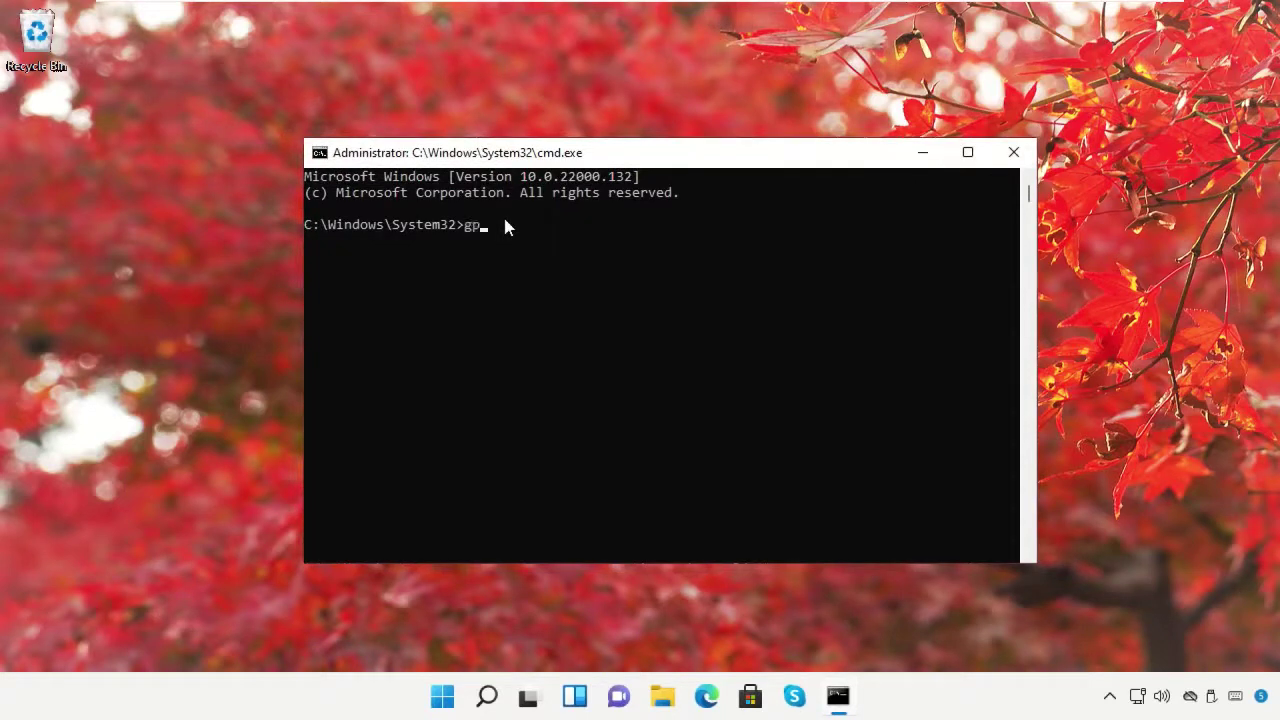
{"action": "type", "text": "date"}
{"action": "key", "text": "Return"}
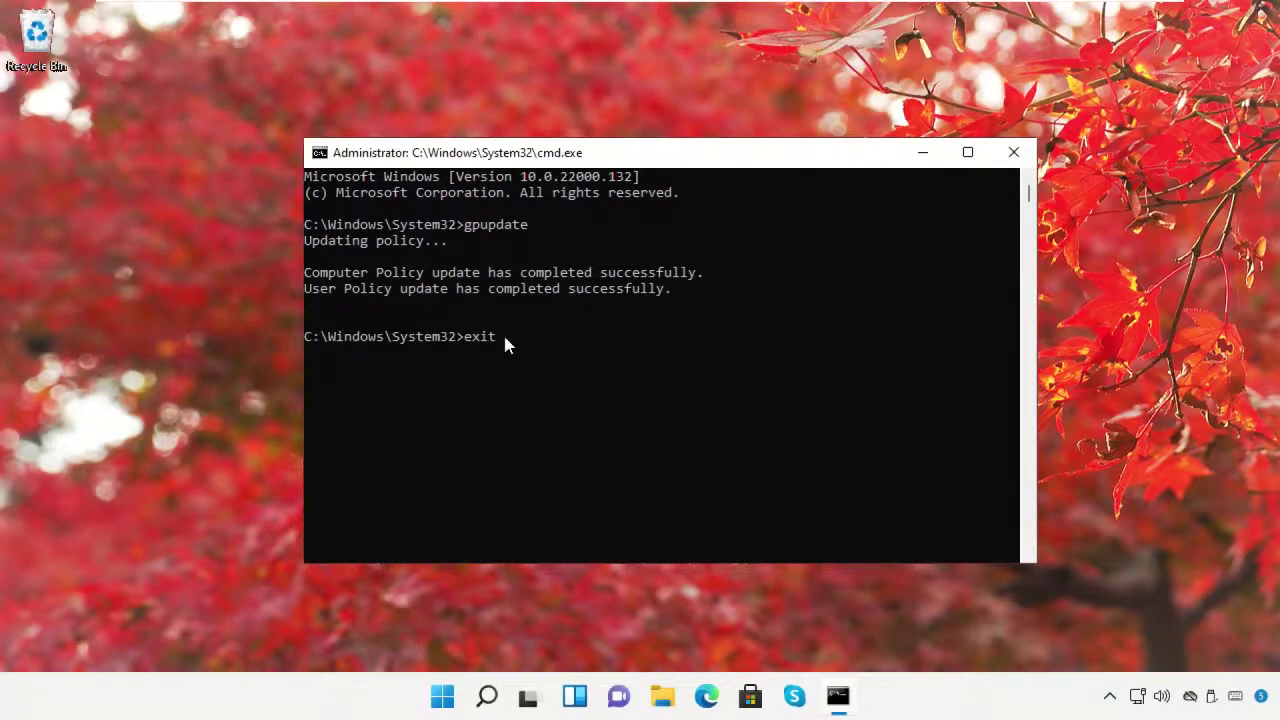
{"action": "key", "text": "Return"}
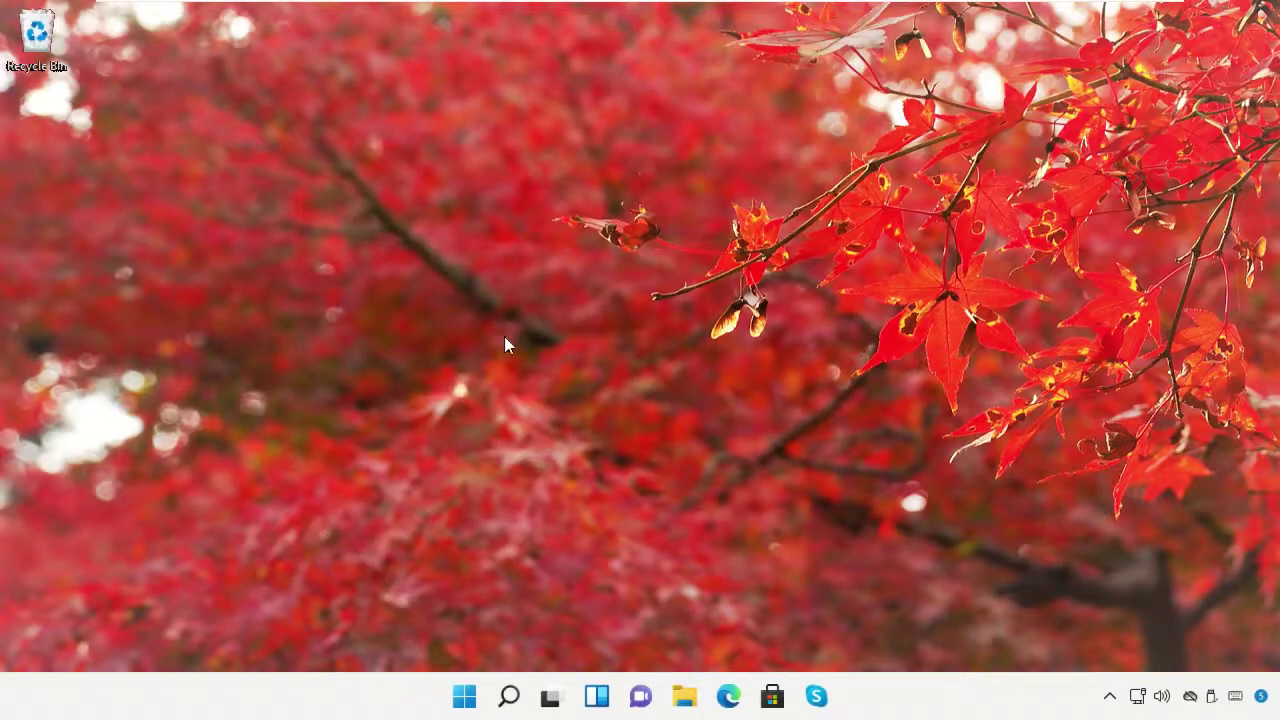